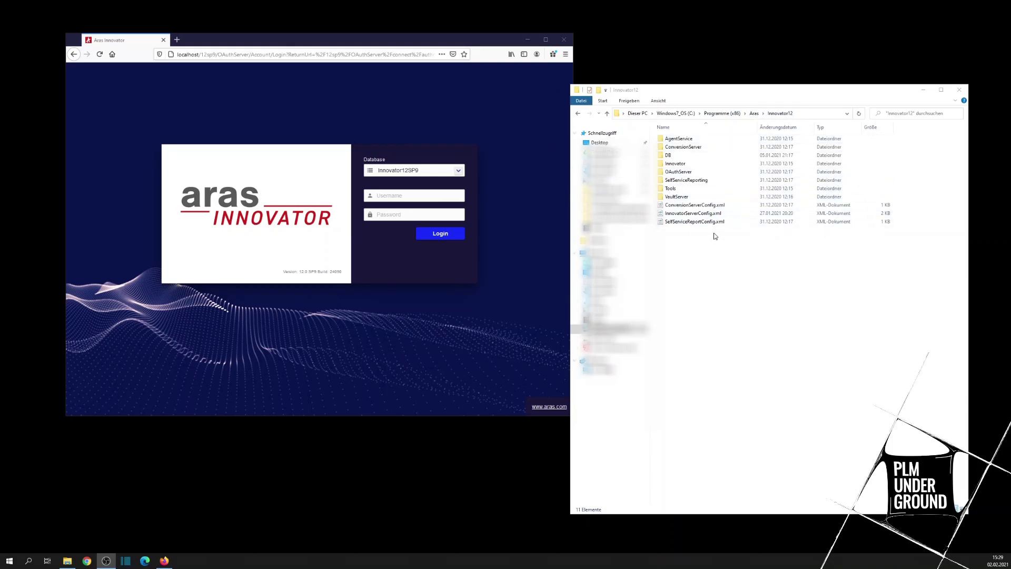
Step: Place the Innovator12 folder window beside the browser and open InnovatorServerConfig.xml in Notepad++
drag(721, 89, 688, 102)
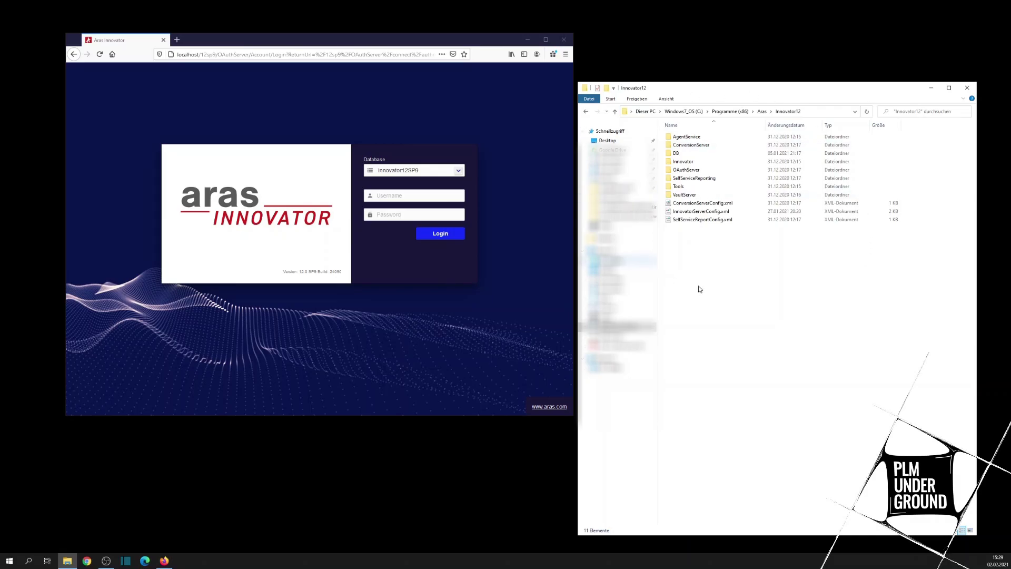
mouse_move(758, 198)
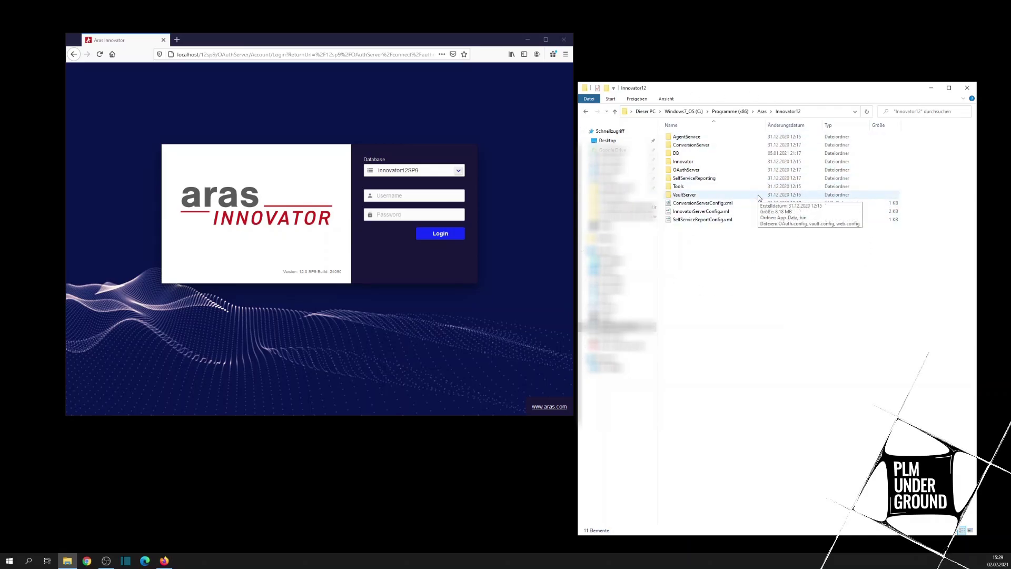
click(719, 212)
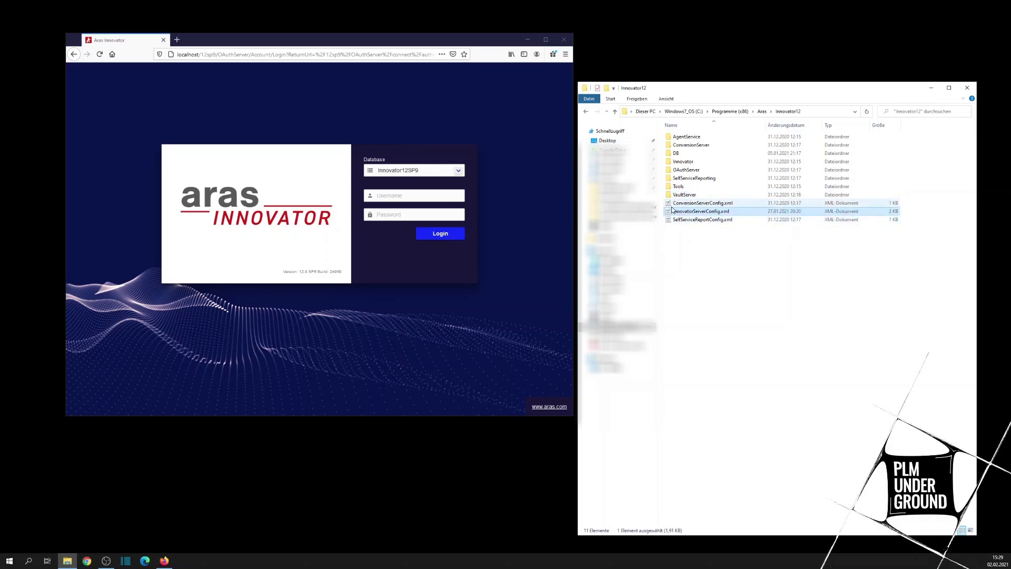
mouse_move(672, 210)
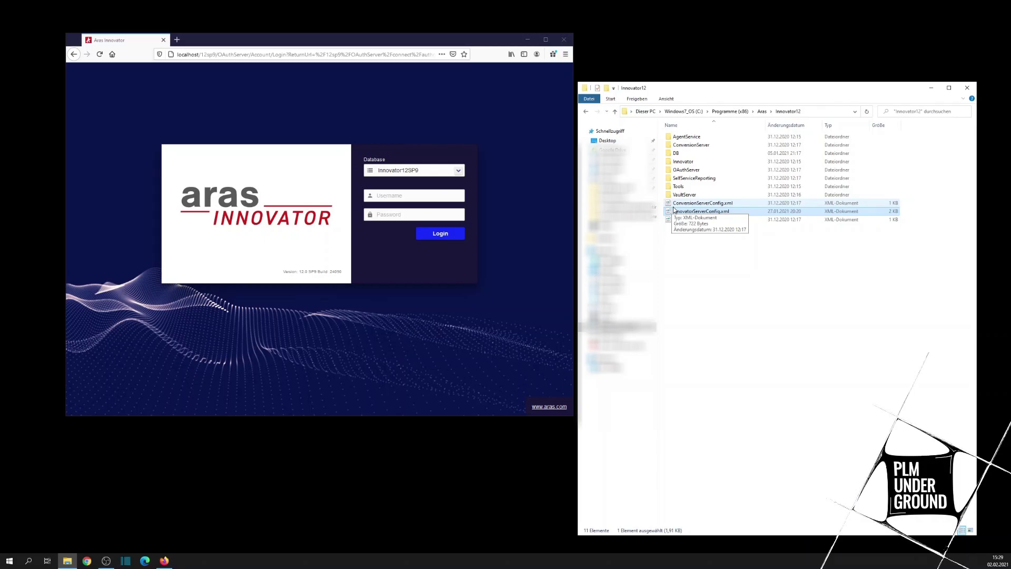
double_click(672, 210)
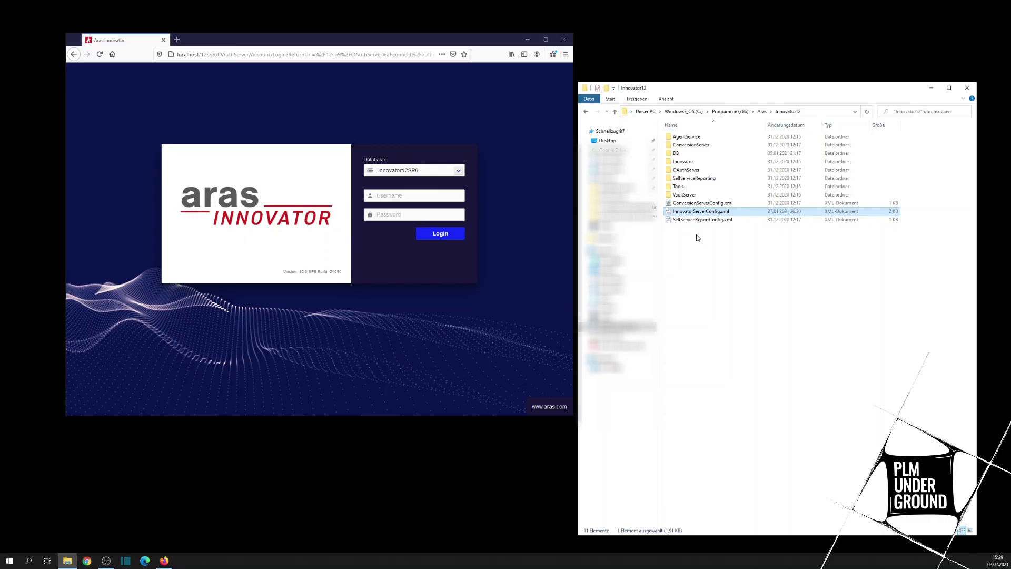
right_click(683, 211)
Step: Go to line 24 to review the P9, Innovator12SP9 and Innovator12SP9Core DB-Connection entries
click(705, 252)
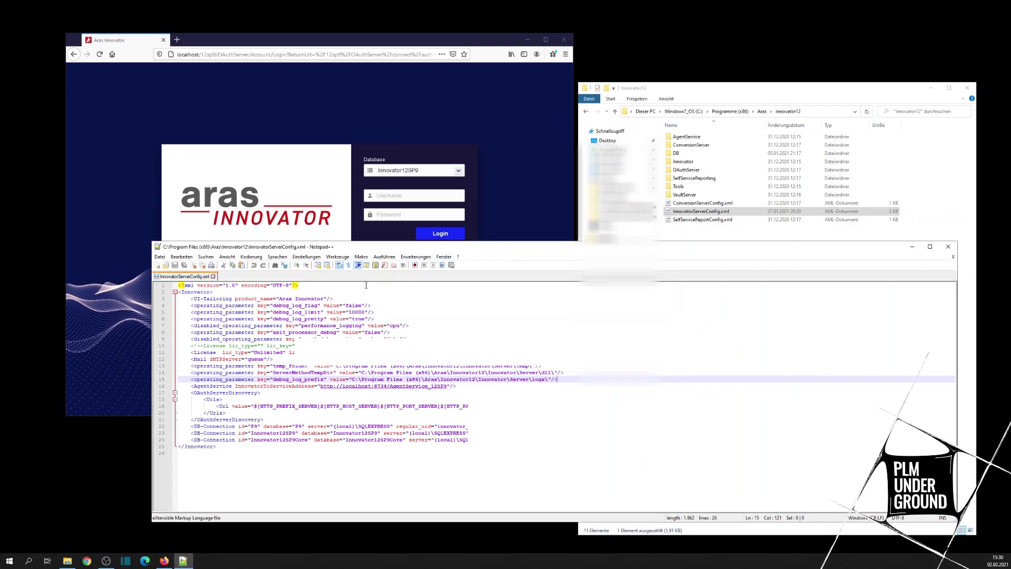
click(279, 440)
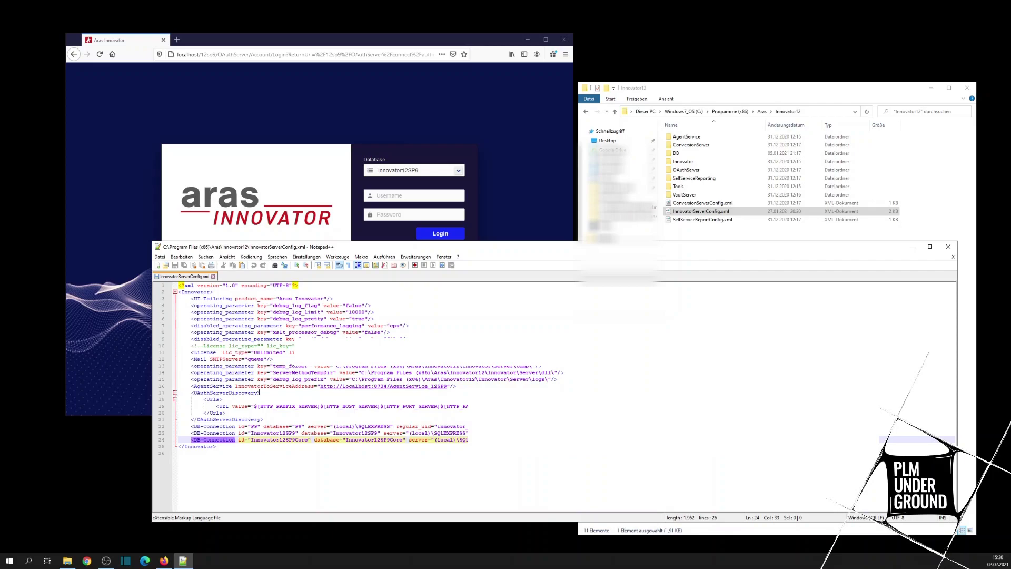
Step: Return to line 15, then highlight and deselect the three DB-Connection lines 22–24
click(579, 379)
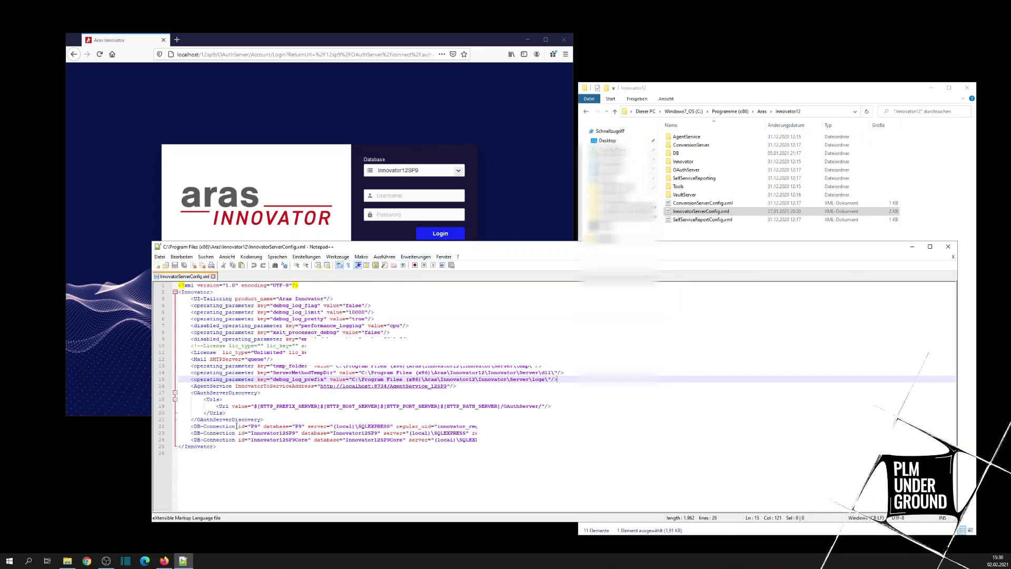
drag(236, 426, 279, 439)
click(280, 439)
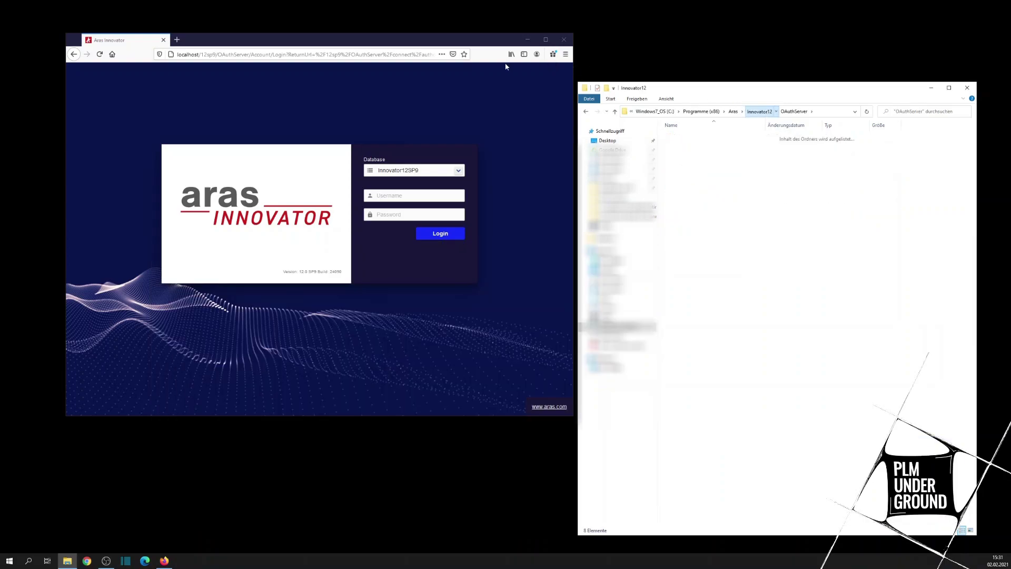
Step: Enter a username and the account password on the Aras Innovator login form
click(410, 192)
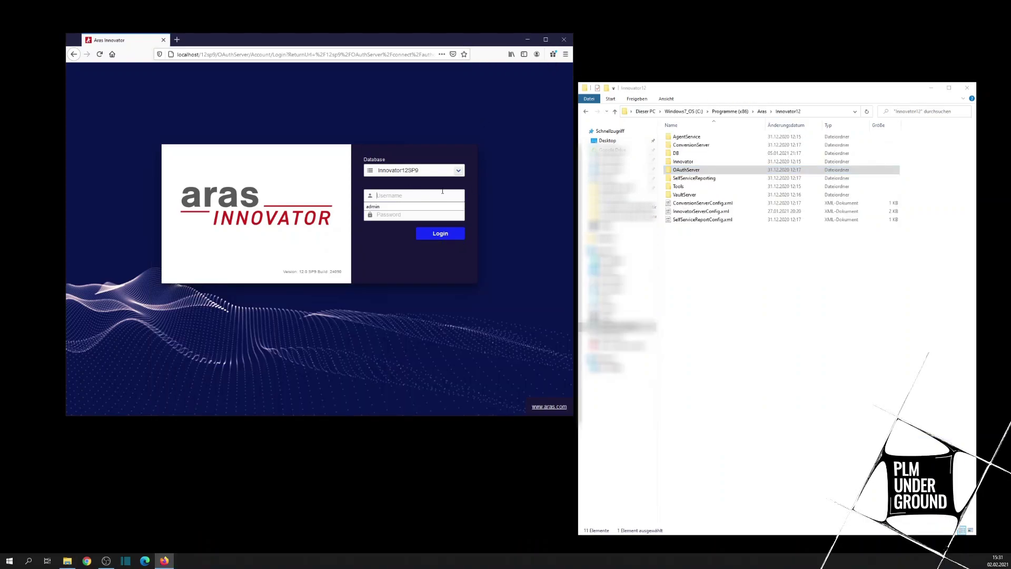
click(510, 194)
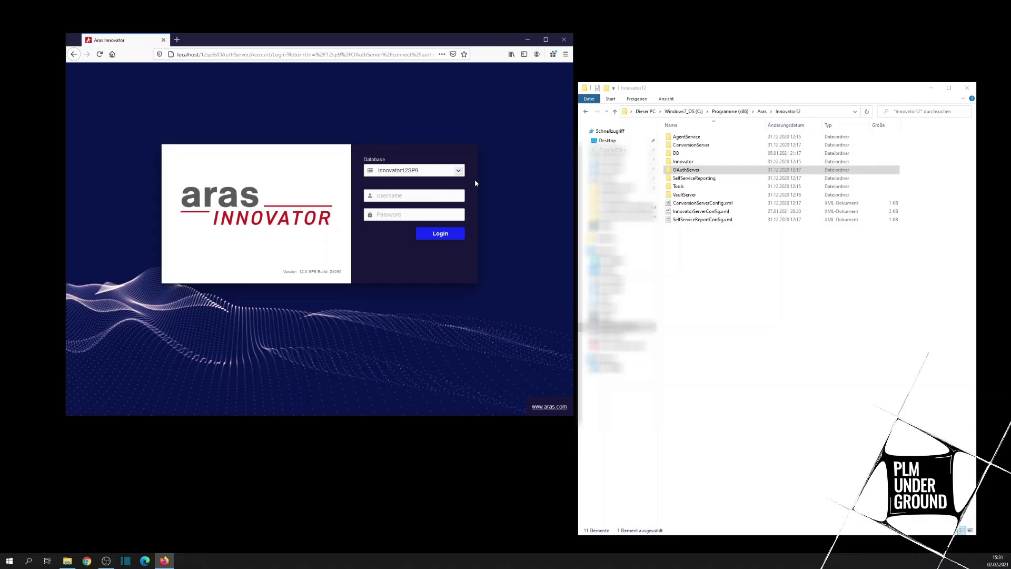
click(409, 197)
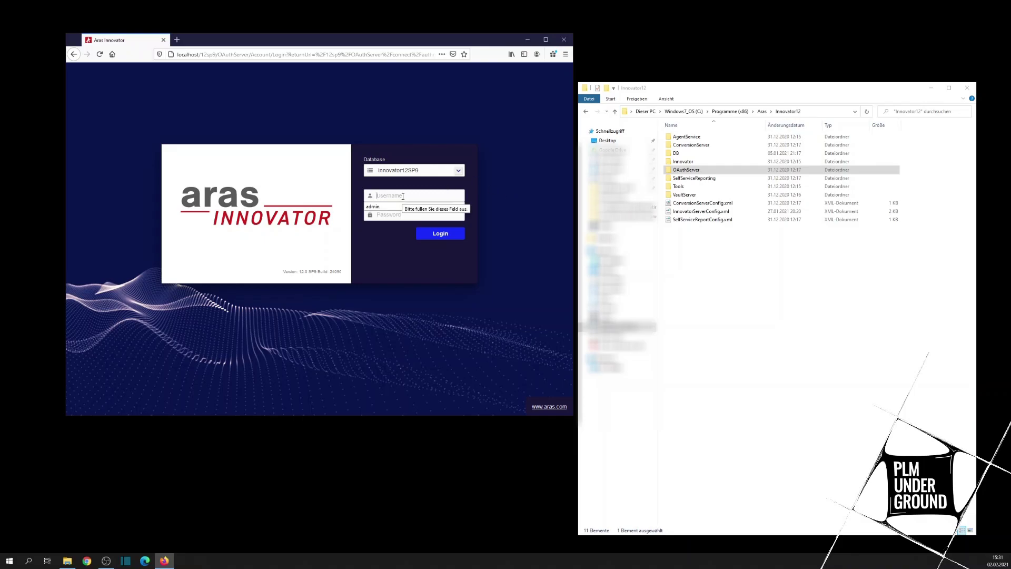
text(root)
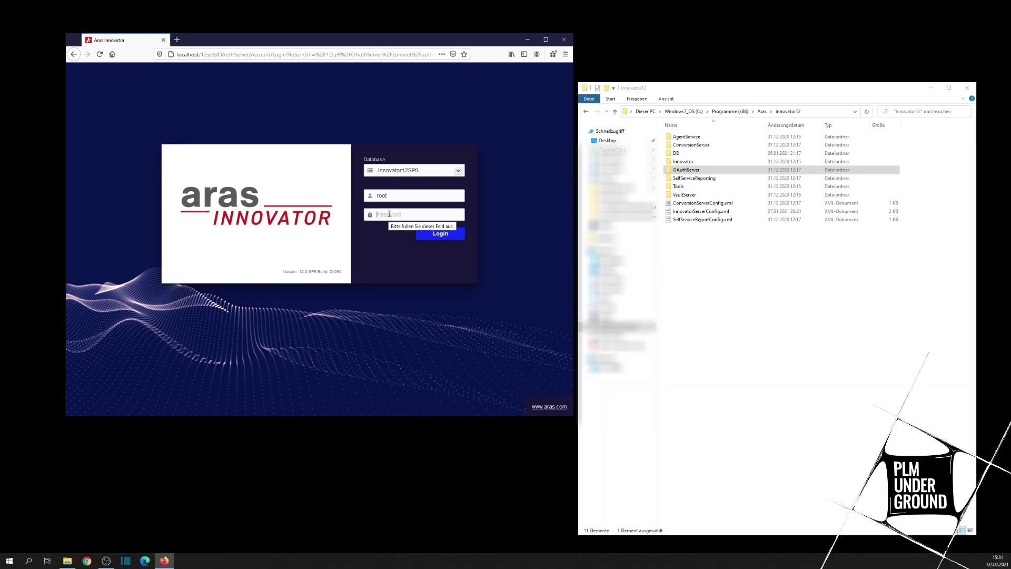
text(inn)
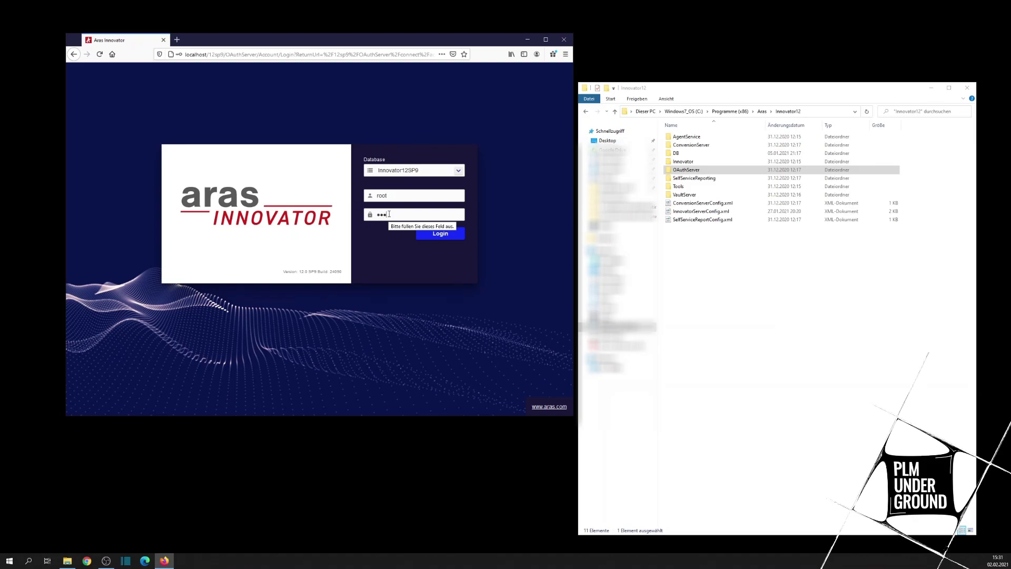
text(ovator)
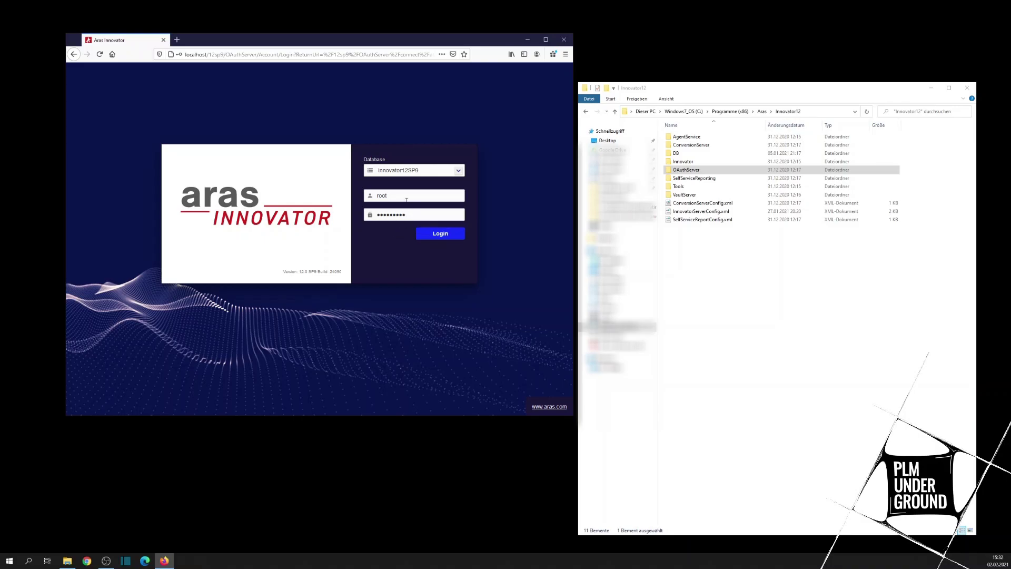
Step: Replace the username with the admin account name and show the database list
drag(407, 200, 366, 198)
text(a)
text(di)
text(m)
key(BackSpace)
key(BackSpace)
text(mi)
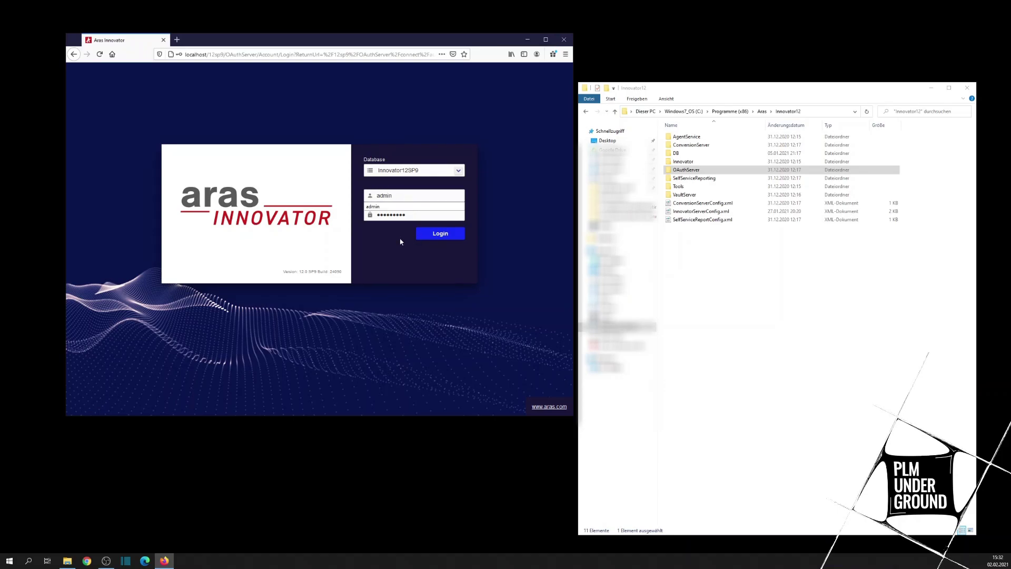
text(n)
key(Tab)
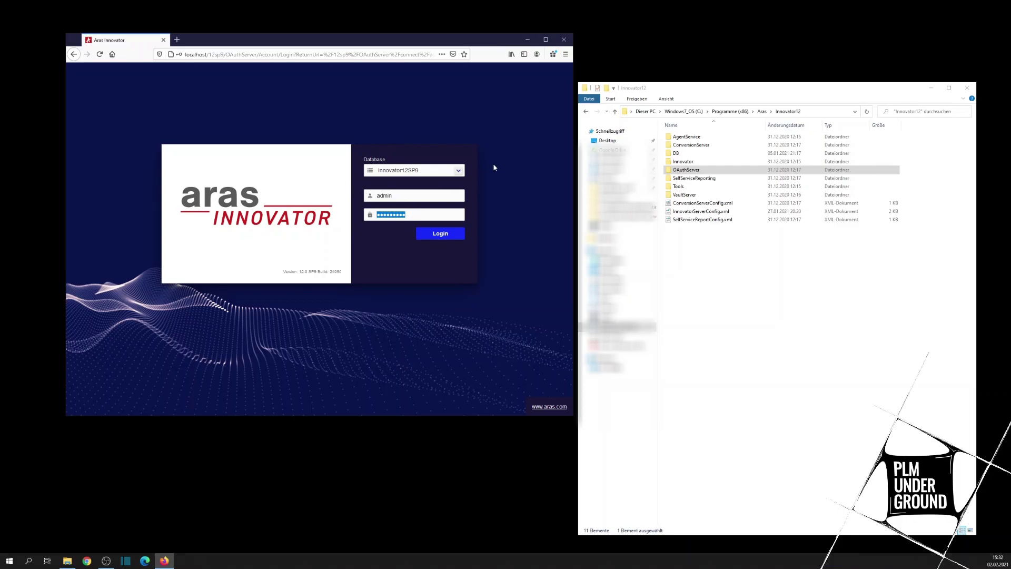
click(451, 171)
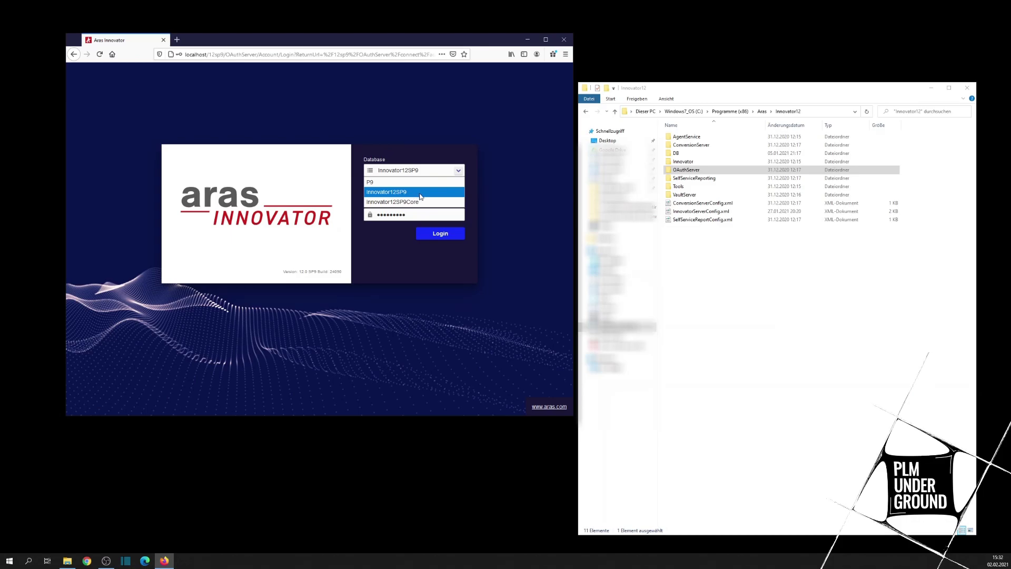
Step: Log in to Innovator12SP9 and decline Firefox's save-password prompt
click(420, 193)
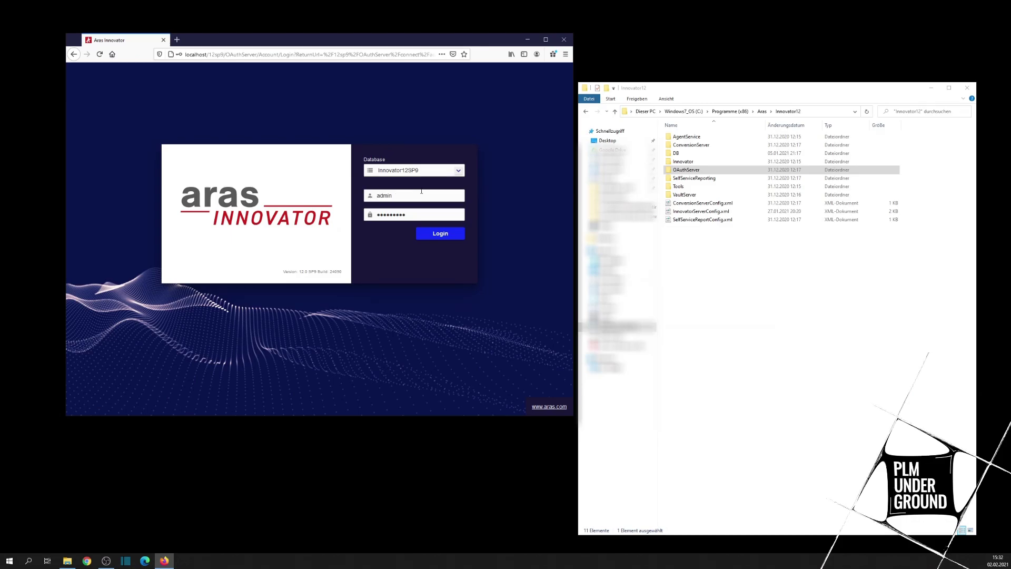
click(441, 235)
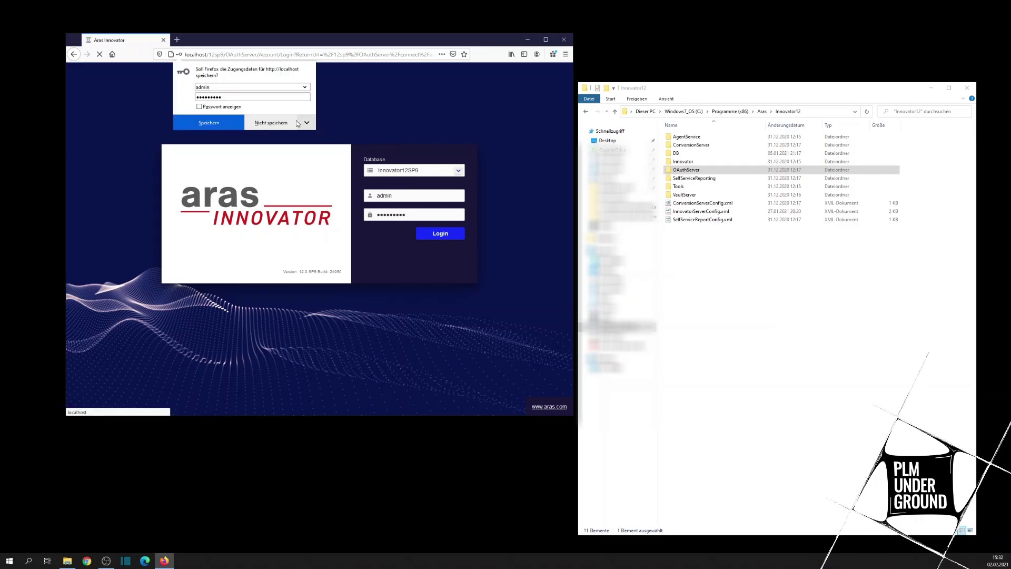
click(273, 124)
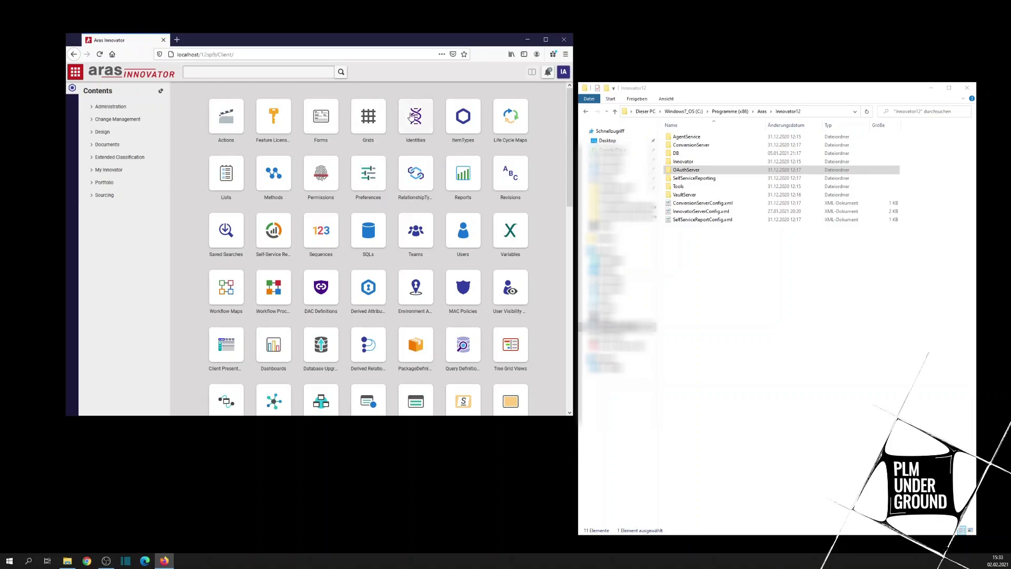
Step: Unpin and close the floating Contents panel, then scroll through the administration tiles
click(161, 91)
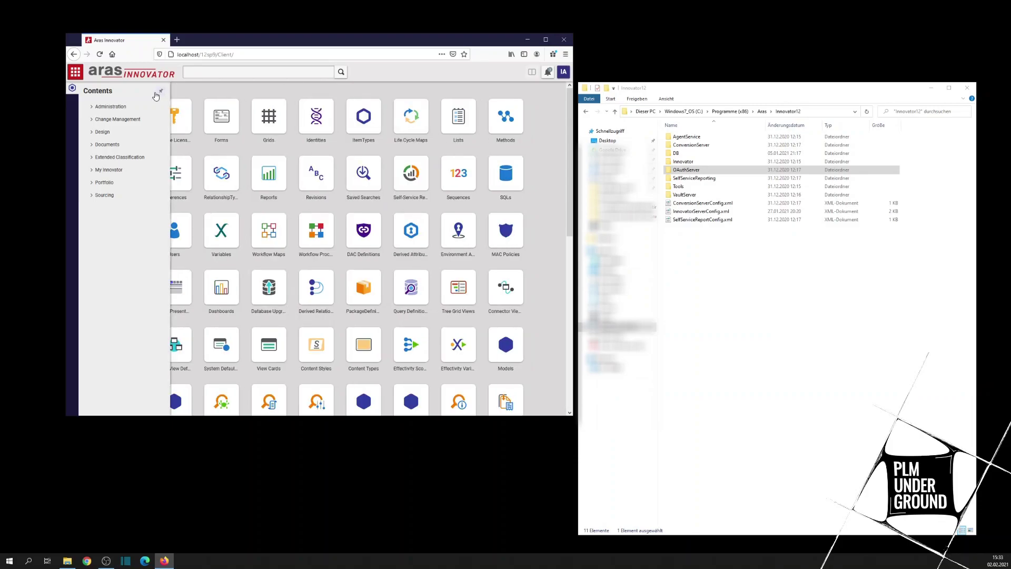
click(73, 72)
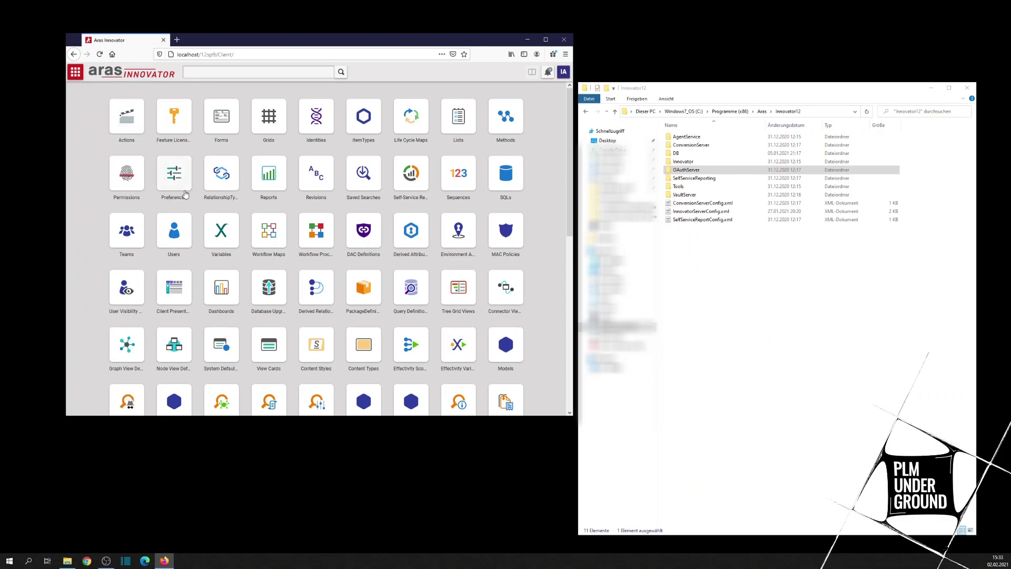
scroll(226, 247, down, 8)
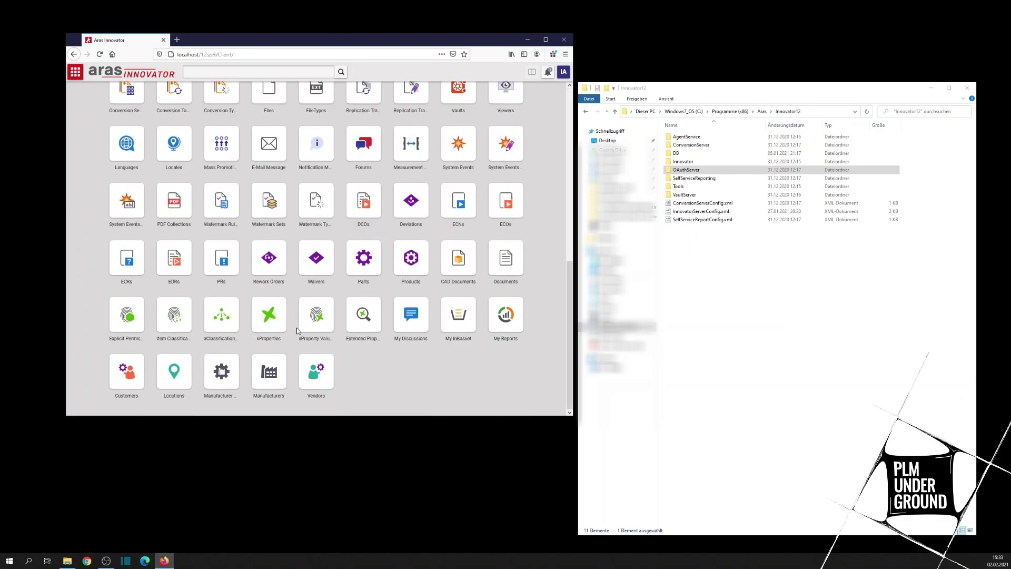
scroll(265, 301, up, 6)
scroll(265, 301, up, 2)
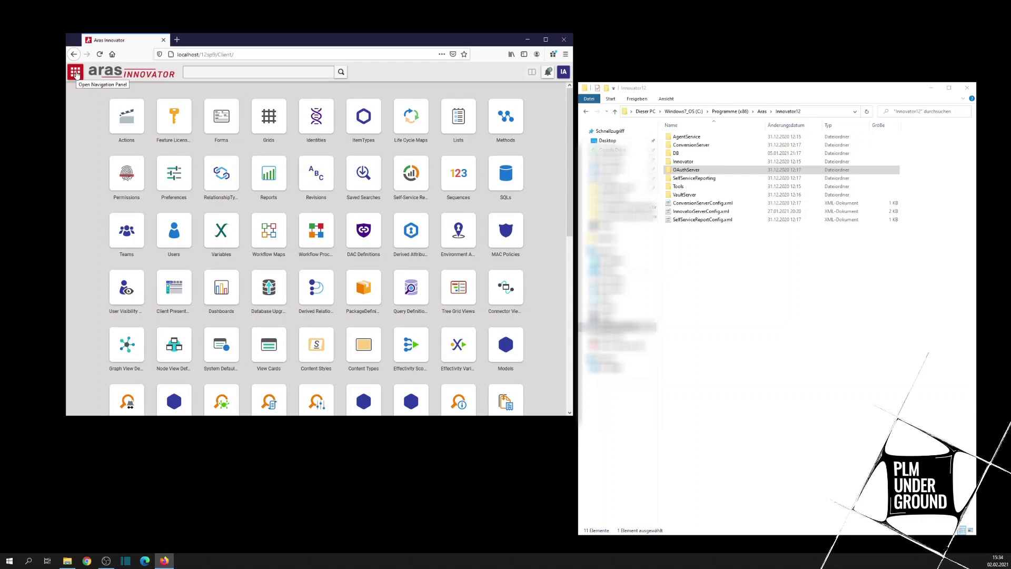
Step: Pin the Contents navigation beside the tiles, then expand, browse and collapse Administration
click(75, 72)
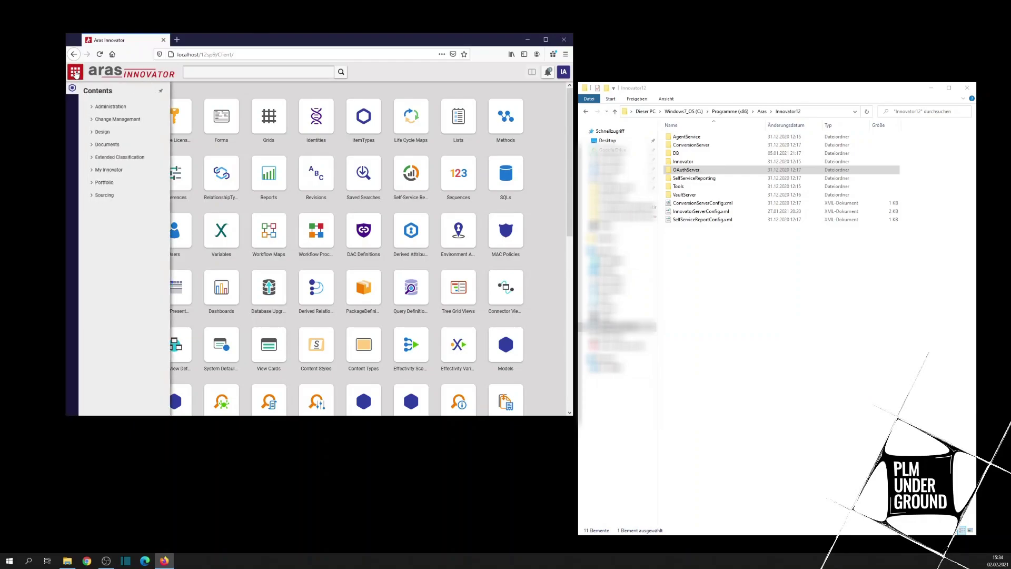
click(160, 91)
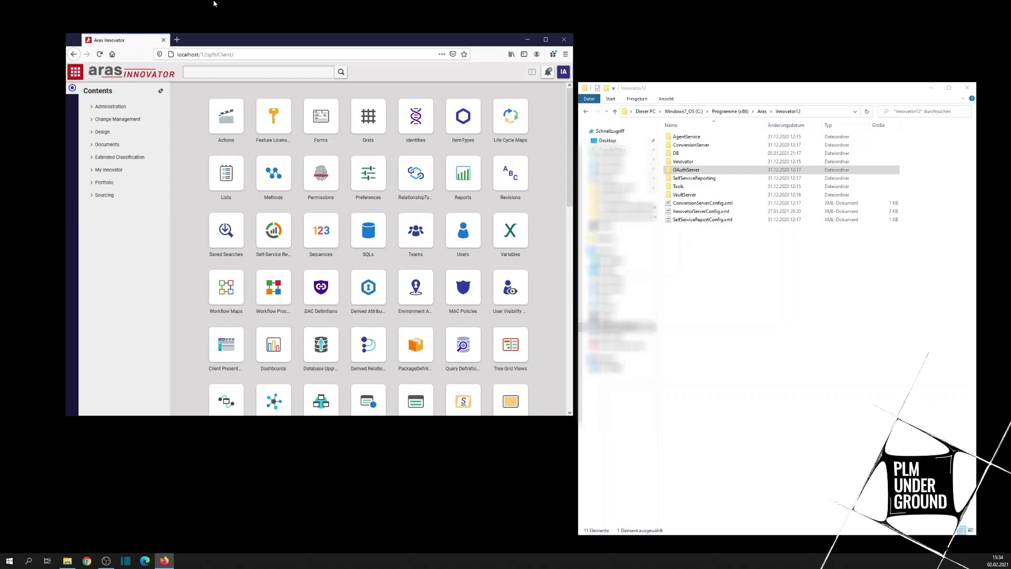
click(91, 108)
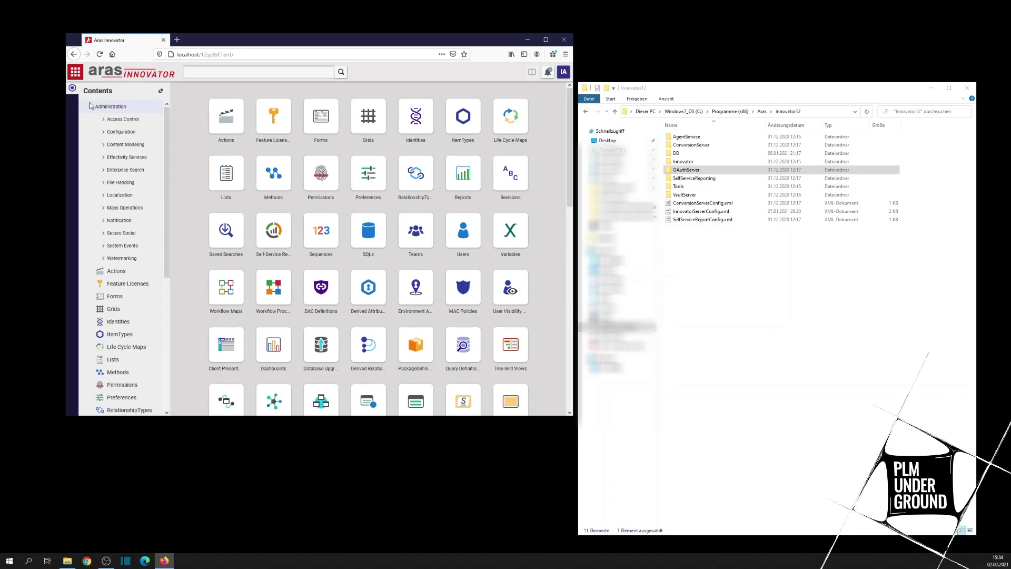
scroll(105, 160, down, 5)
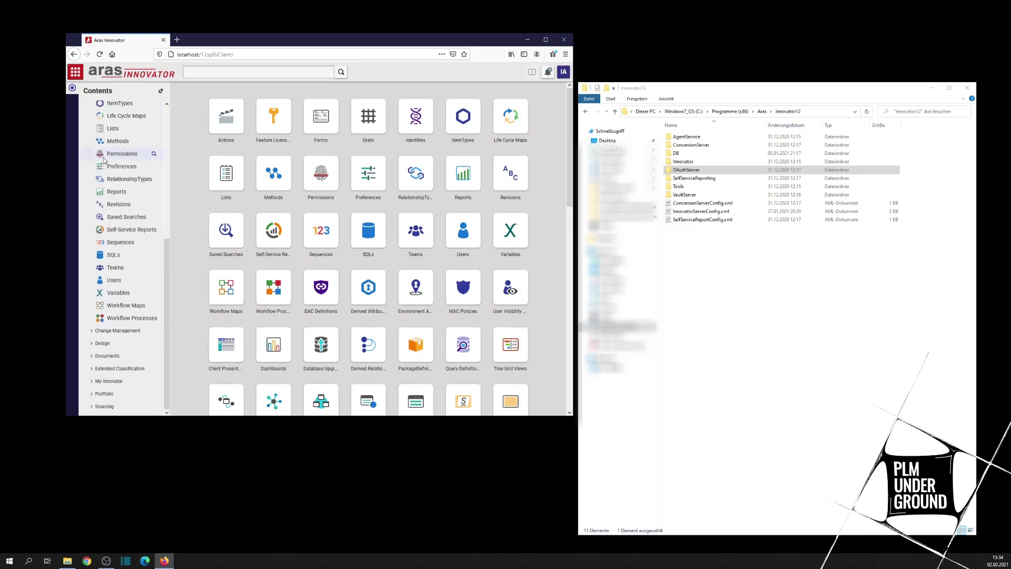
scroll(107, 163, up, 5)
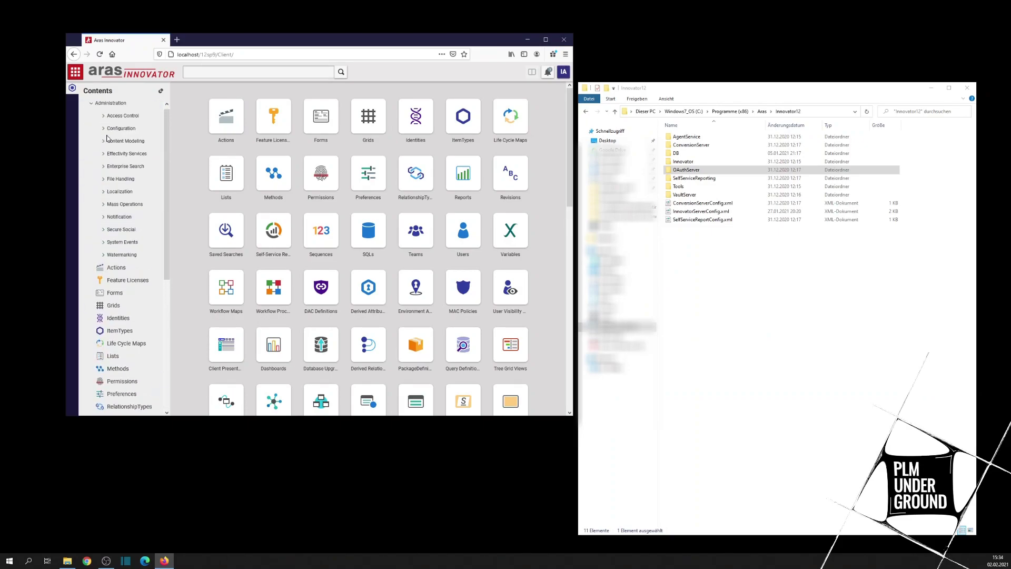
scroll(108, 142, down, 1)
scroll(108, 142, up, 1)
click(91, 106)
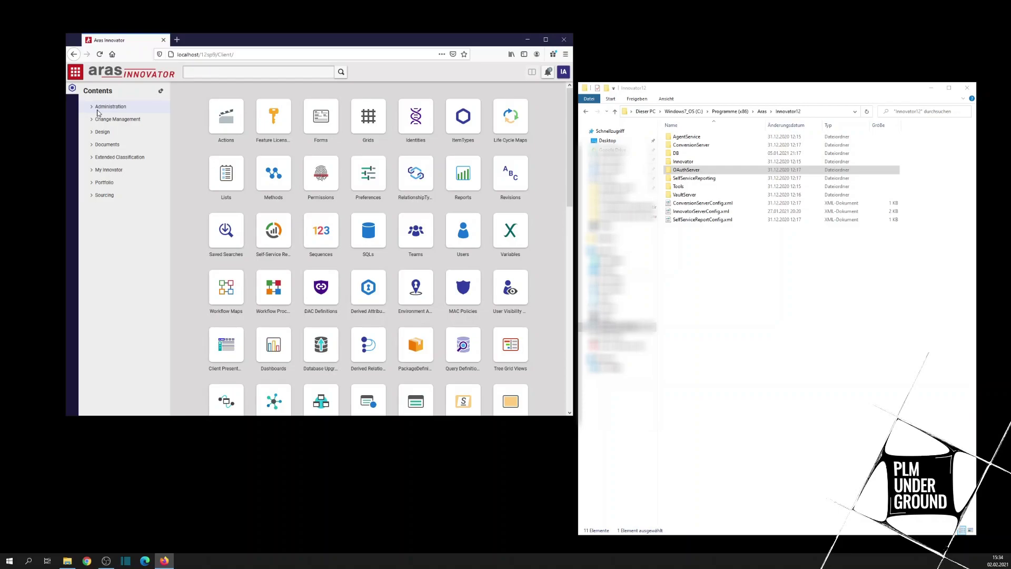
click(92, 132)
click(92, 170)
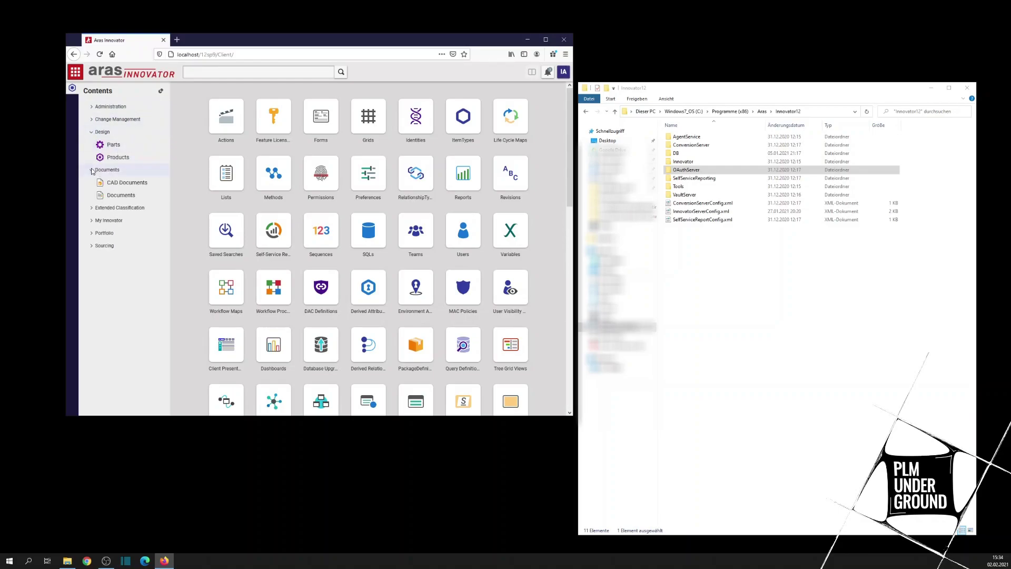
click(98, 122)
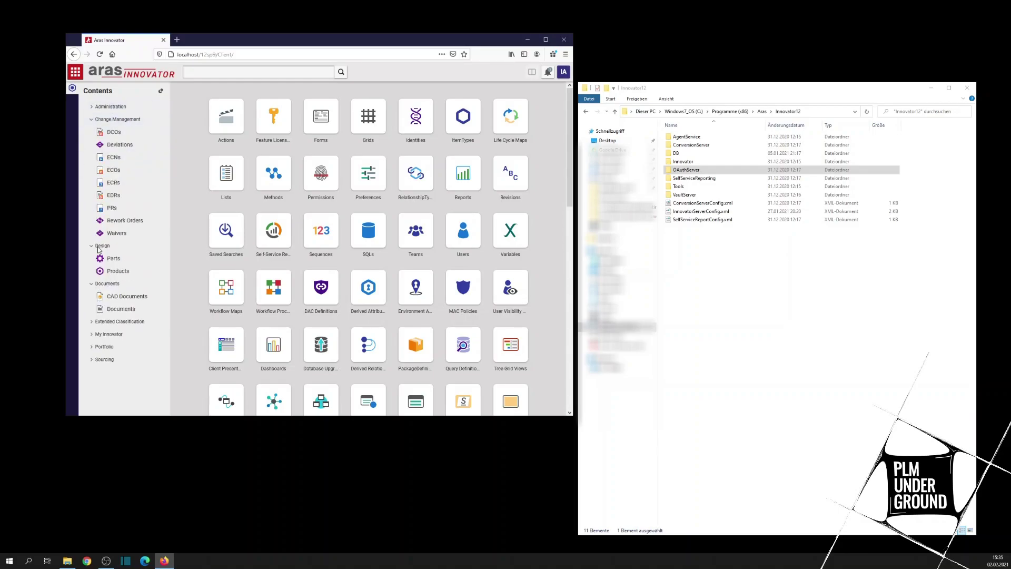
click(91, 121)
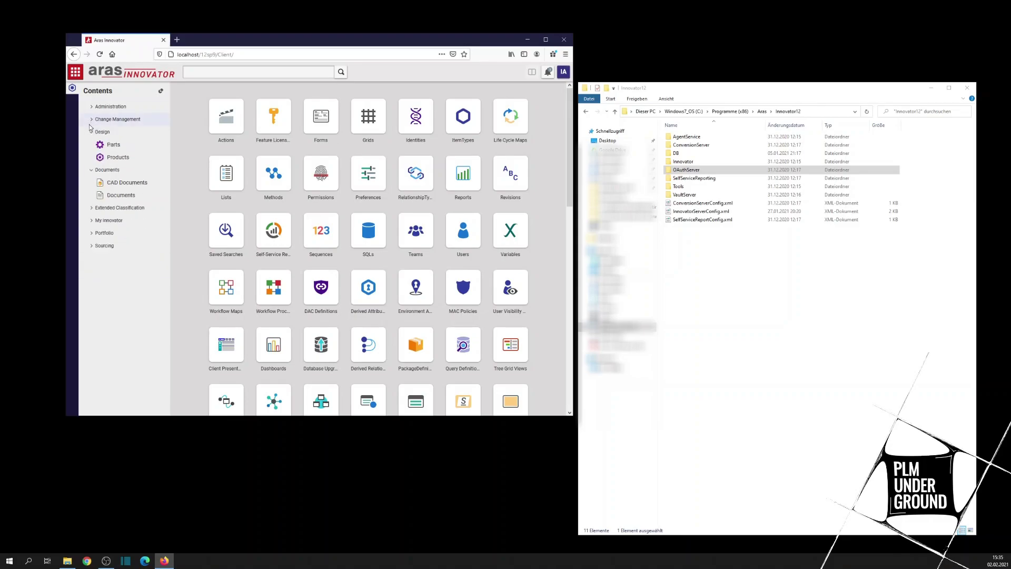
click(91, 132)
click(91, 145)
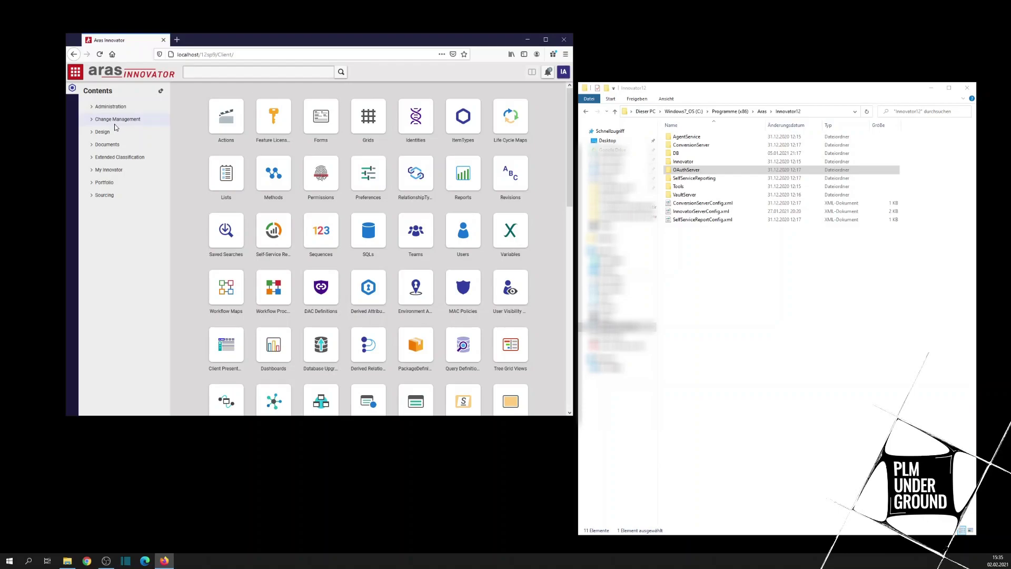
click(562, 72)
click(534, 188)
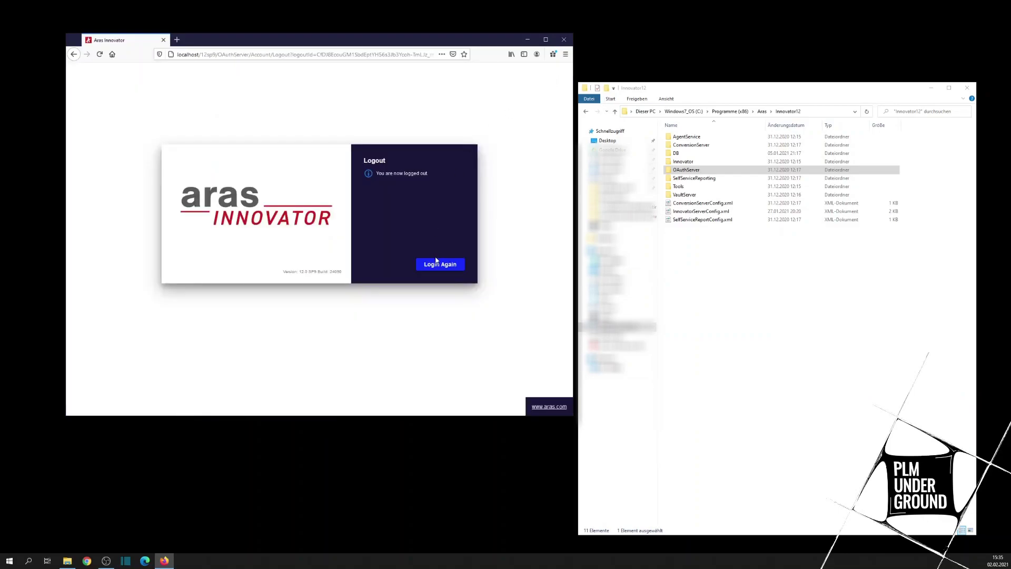
Step: Restart the login and choose the Innovator12SP9Core database
click(436, 261)
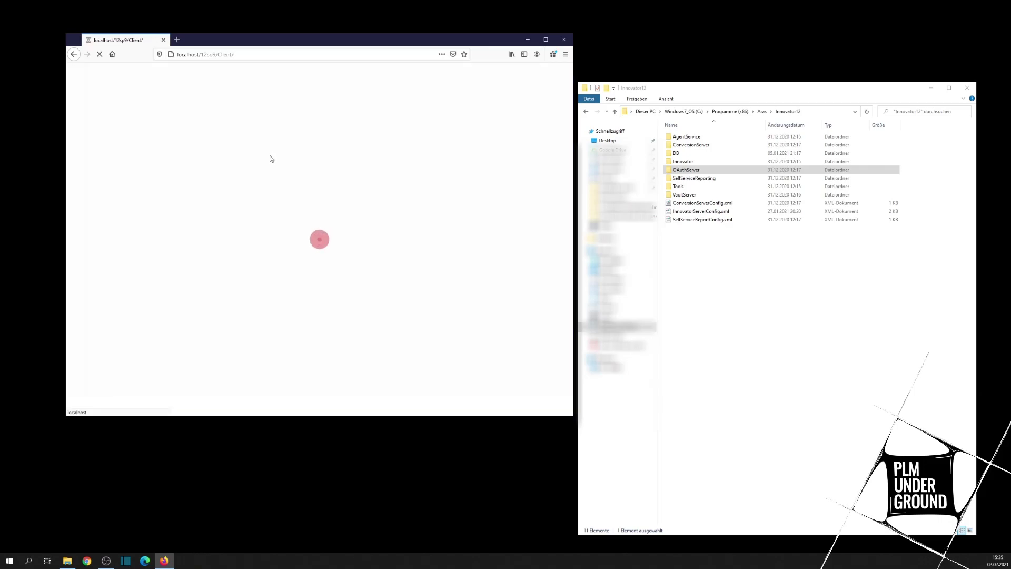
click(399, 174)
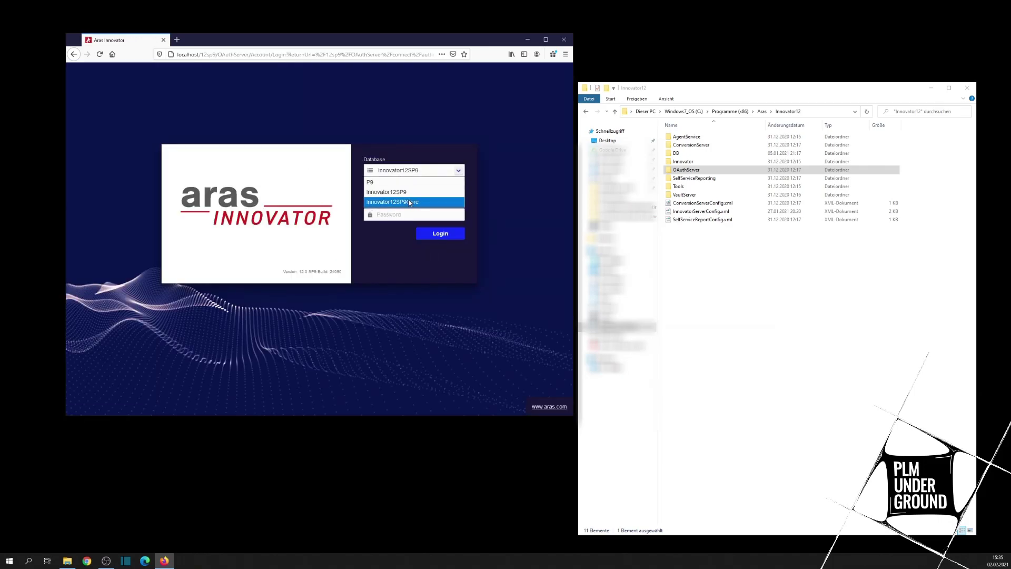
click(408, 200)
Step: Sign in with the admin username and password, declining Firefox's save-password prompt
click(388, 195)
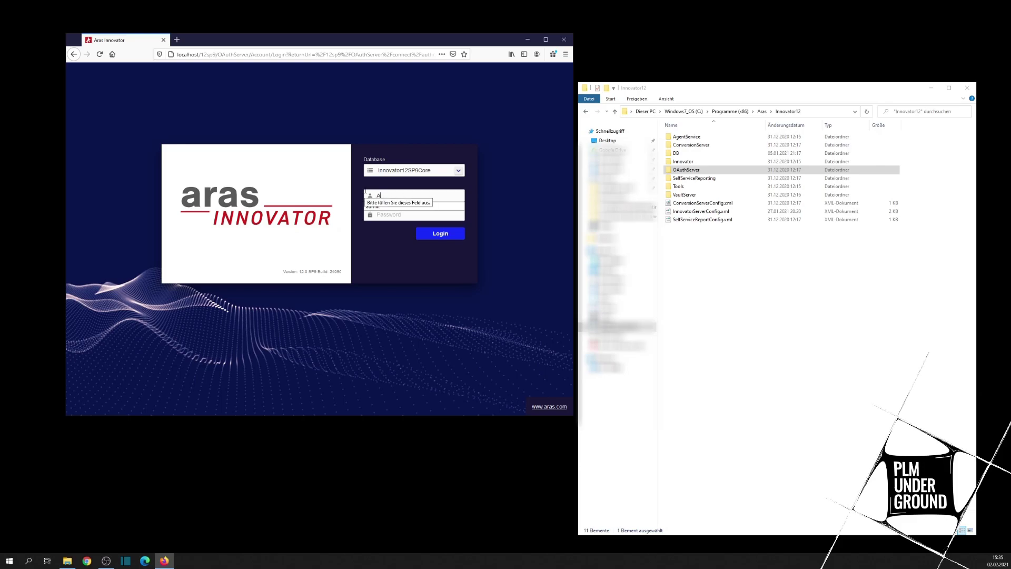
key(Return)
text(admin)
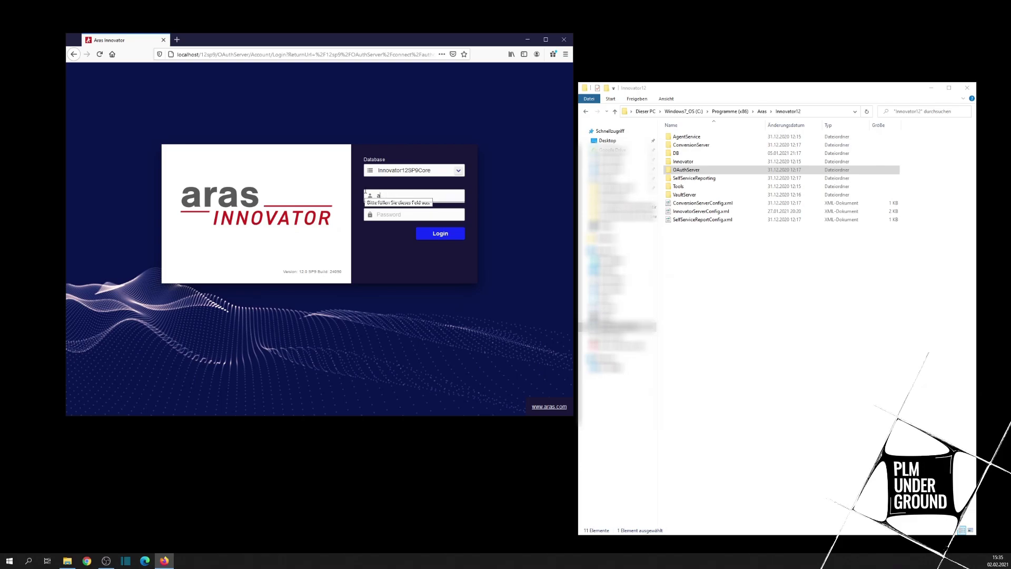
click(403, 216)
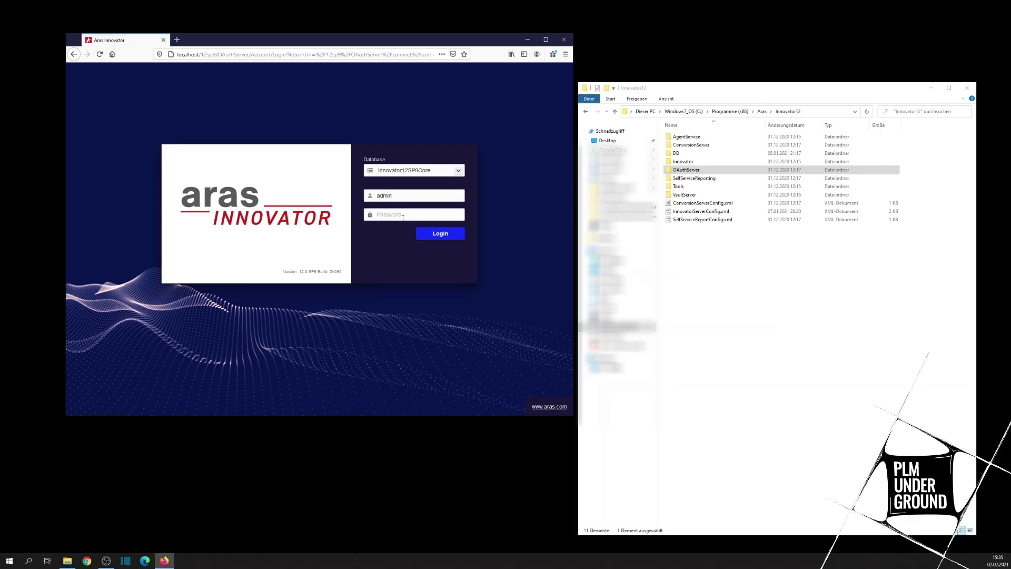
text(i)
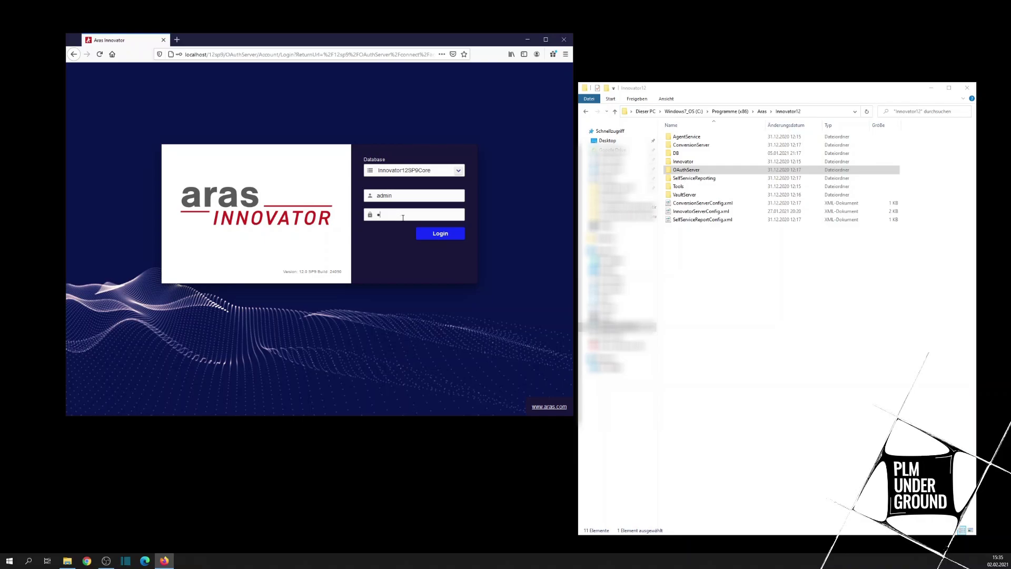
text(nnovator)
click(441, 235)
click(270, 128)
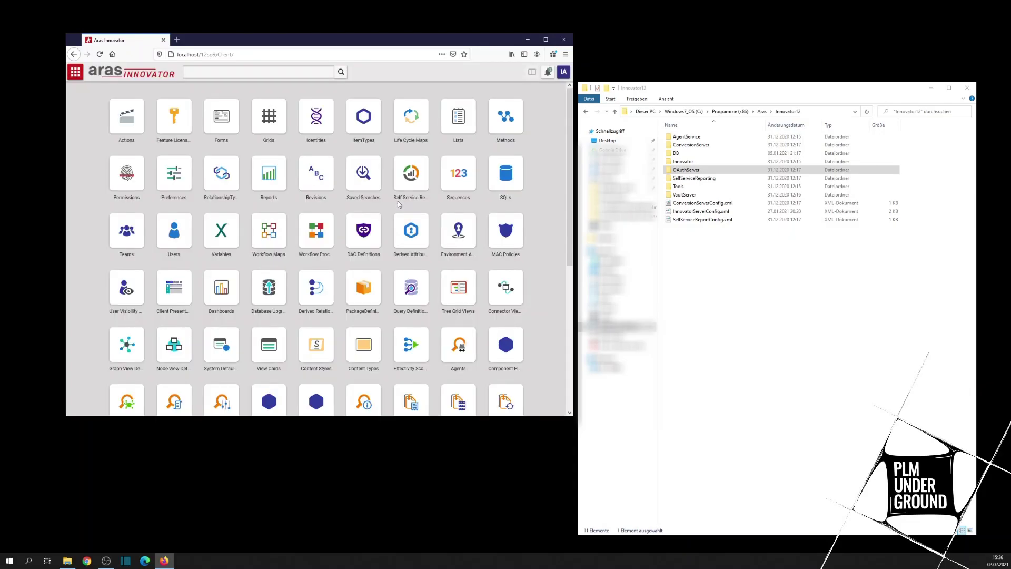
click(73, 72)
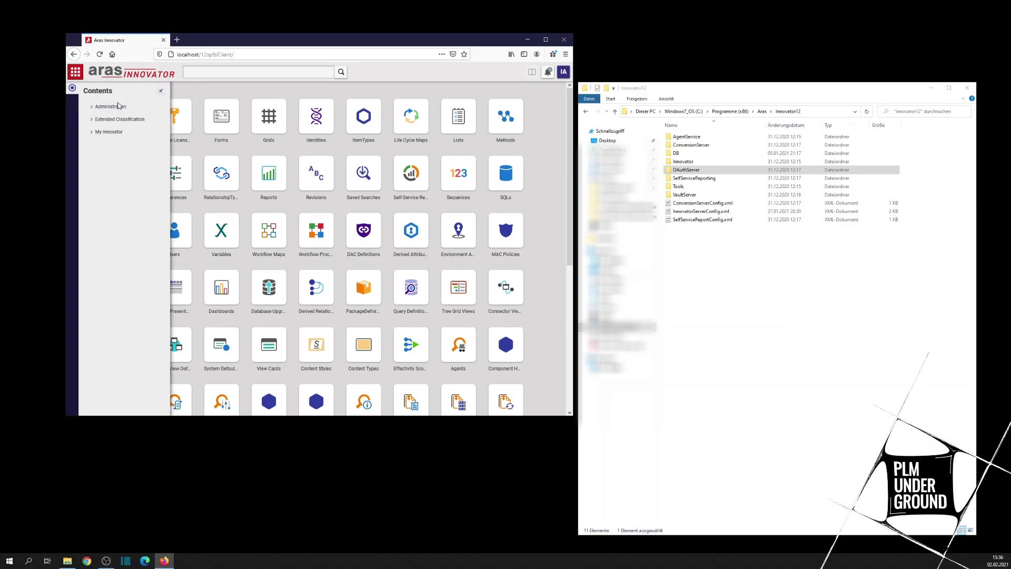
click(92, 132)
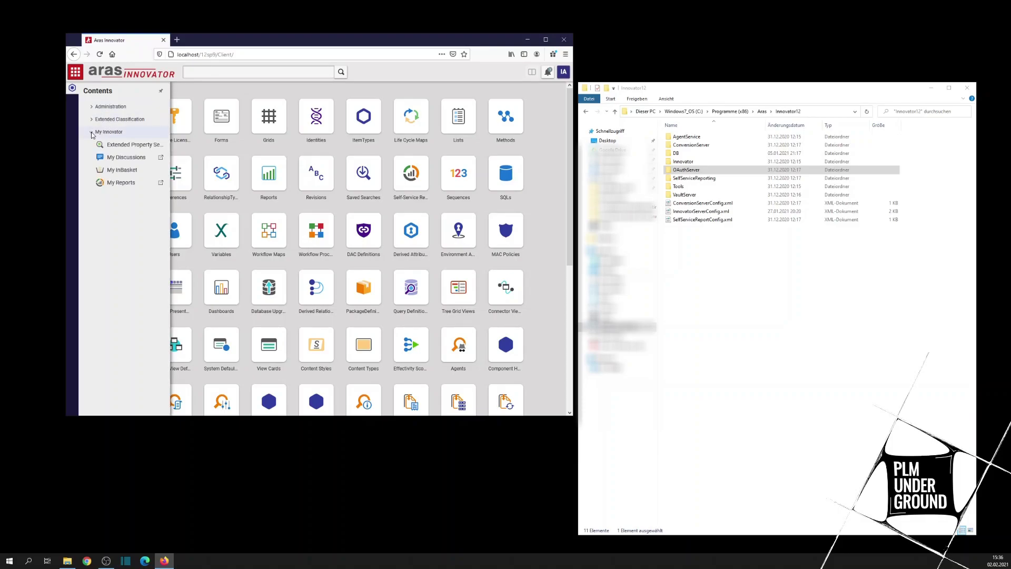
click(91, 120)
click(92, 107)
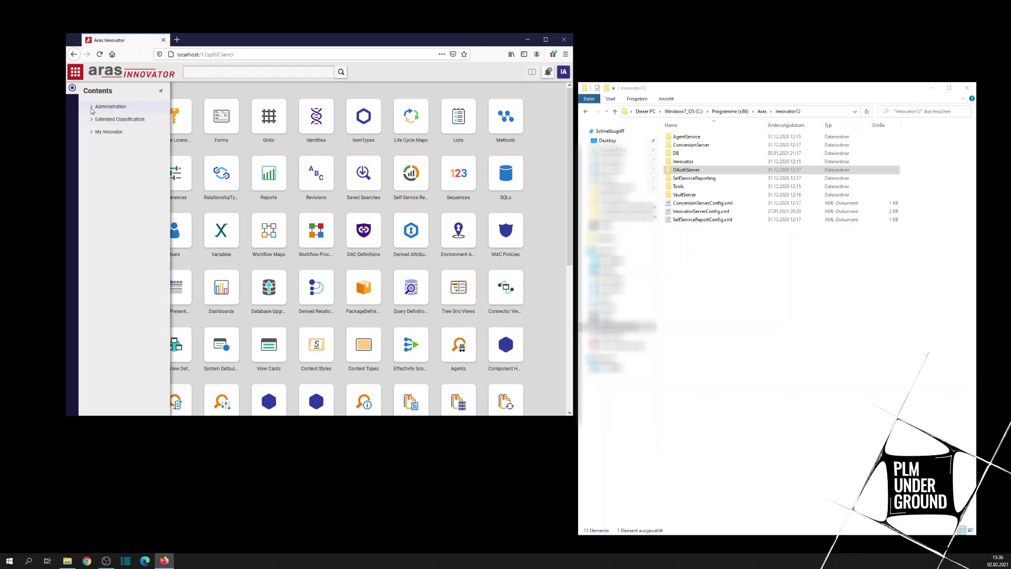
click(92, 108)
click(563, 72)
click(76, 71)
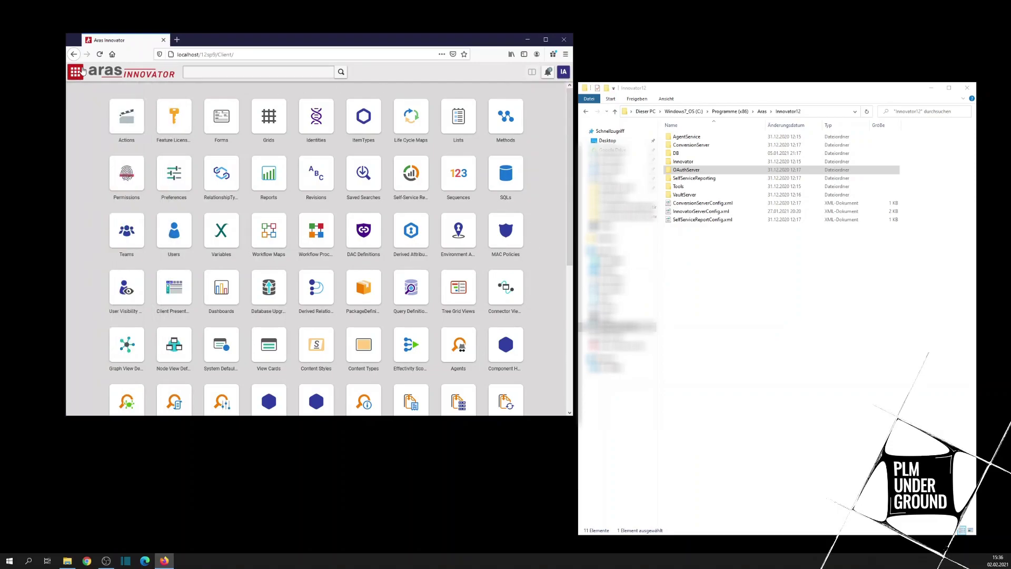
Step: Open the user account menu, then expand and collapse the Sourcing area in Contents
click(563, 72)
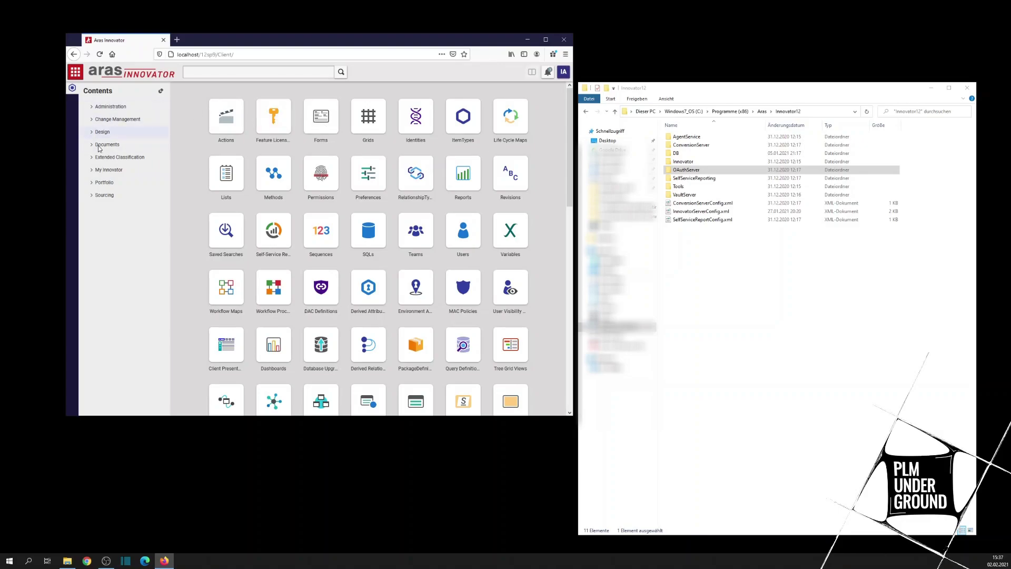
click(92, 197)
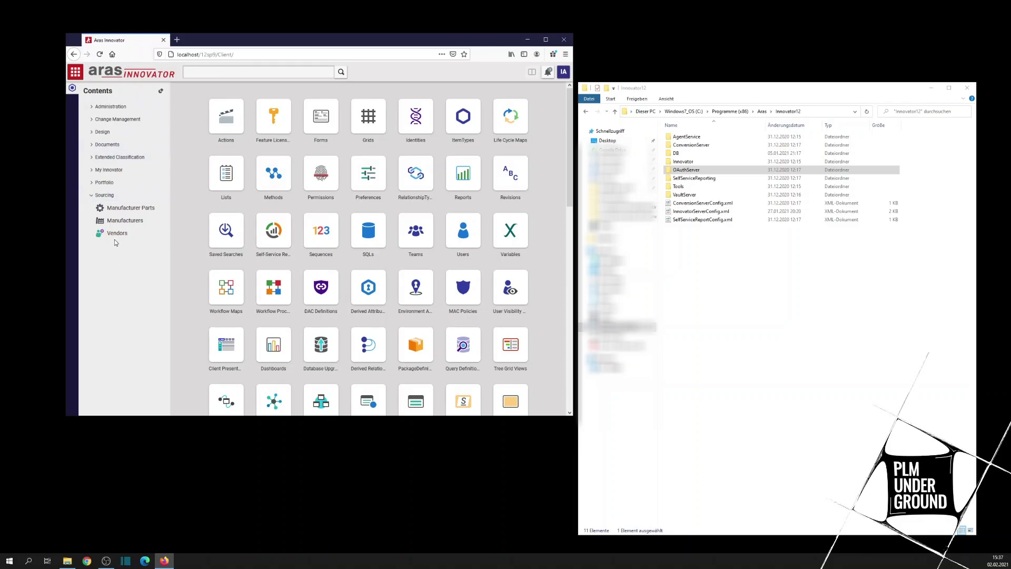
click(91, 196)
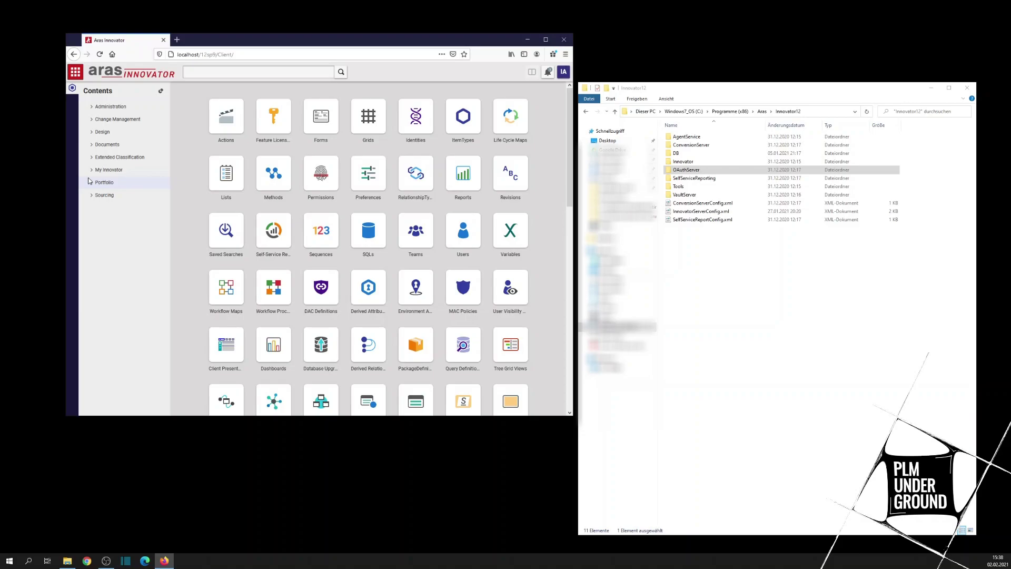
drag(703, 87, 671, 75)
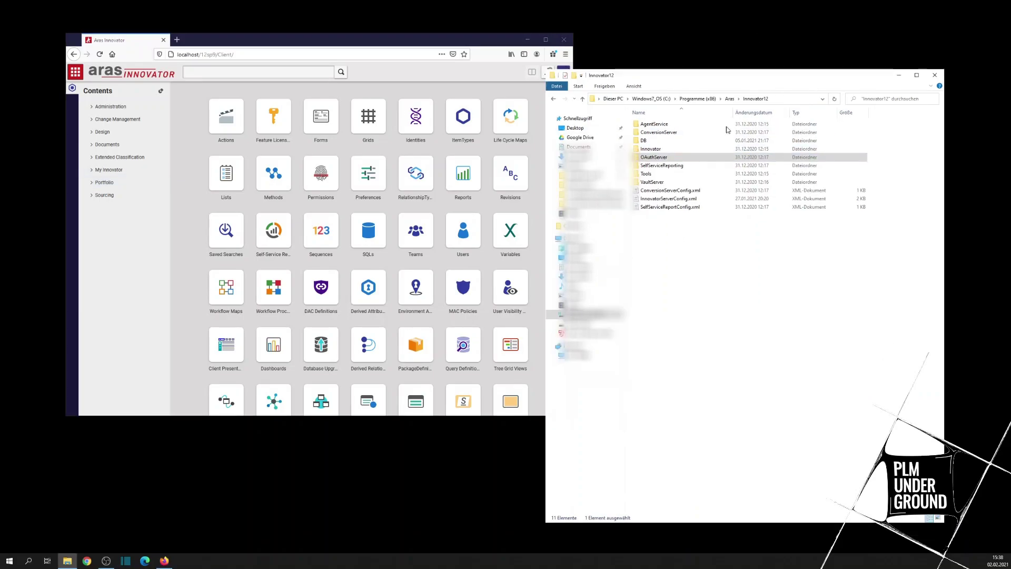
click(732, 228)
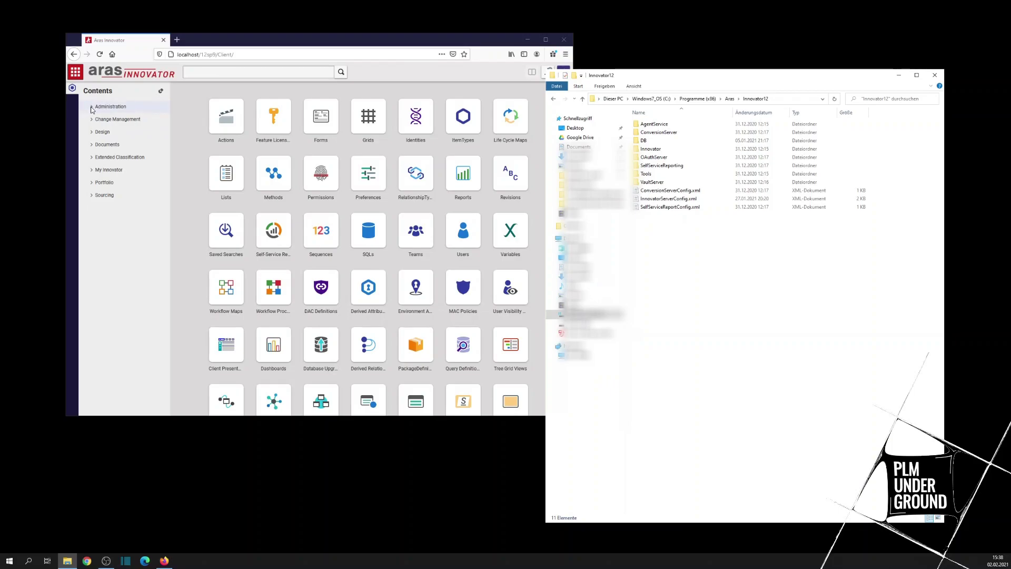
Step: Expand Administration in the Contents tree and open the Users item type search
click(93, 108)
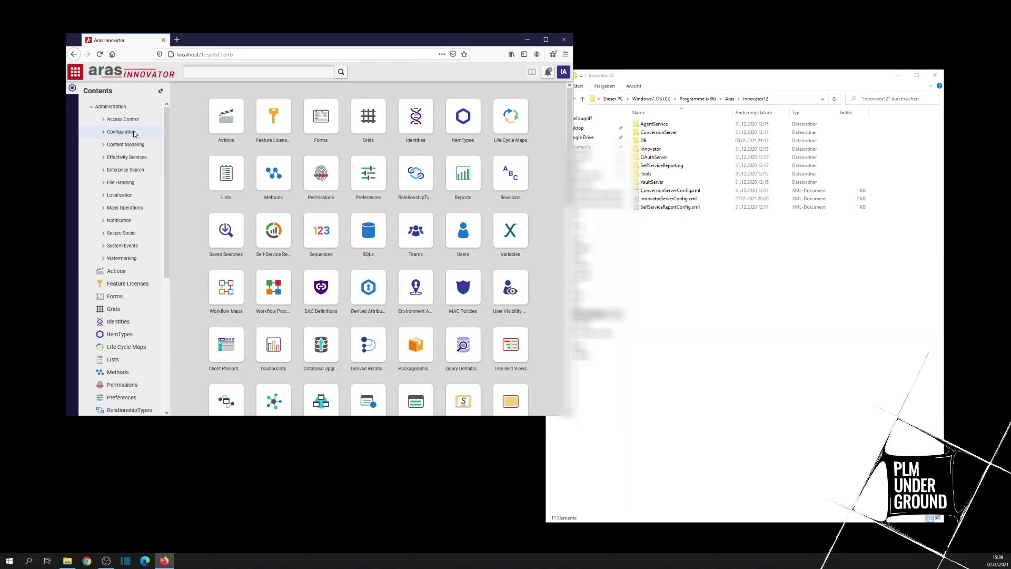
scroll(138, 162, down, 5)
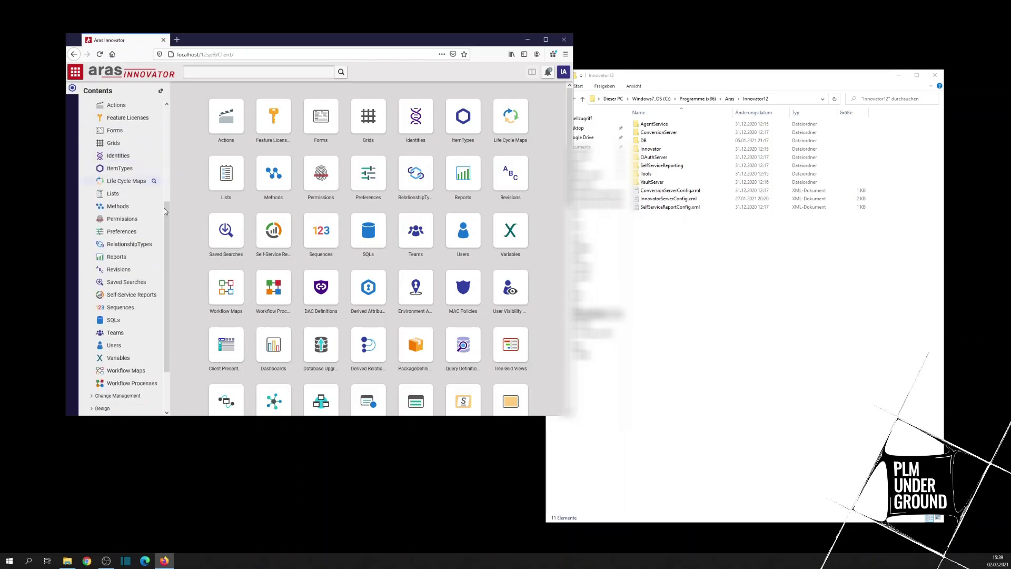
scroll(163, 210, up, 5)
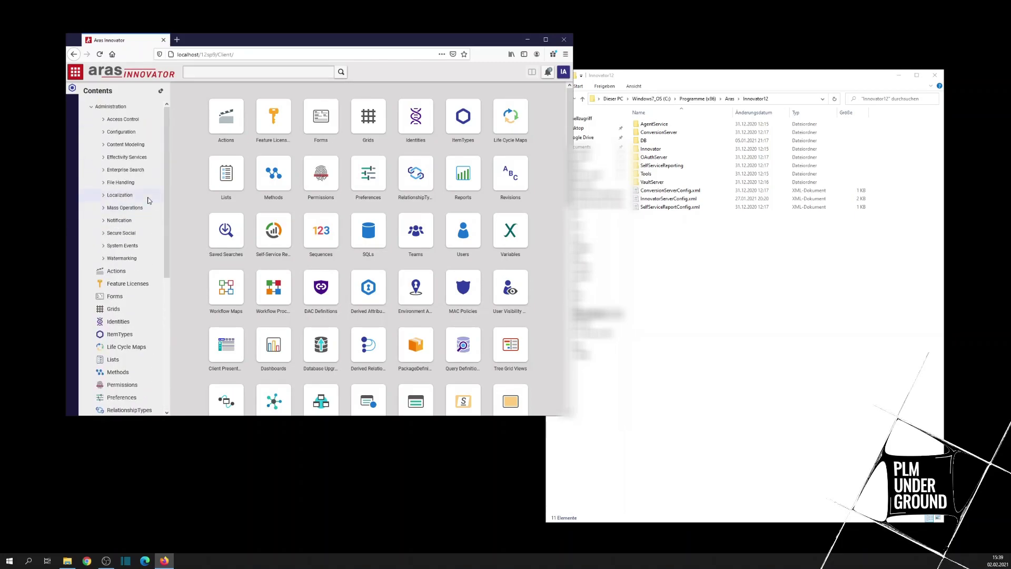
scroll(149, 200, down, 5)
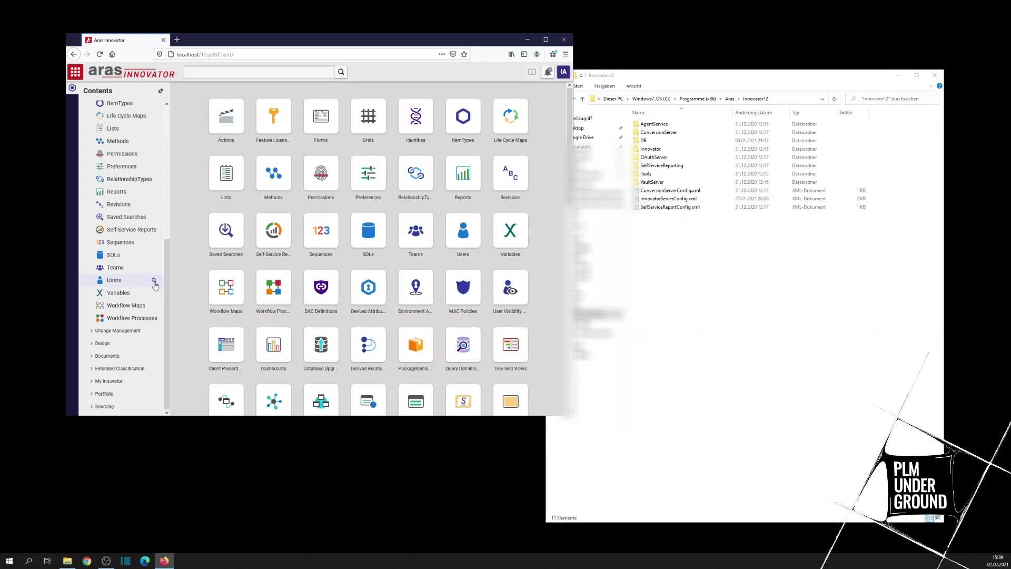
click(154, 281)
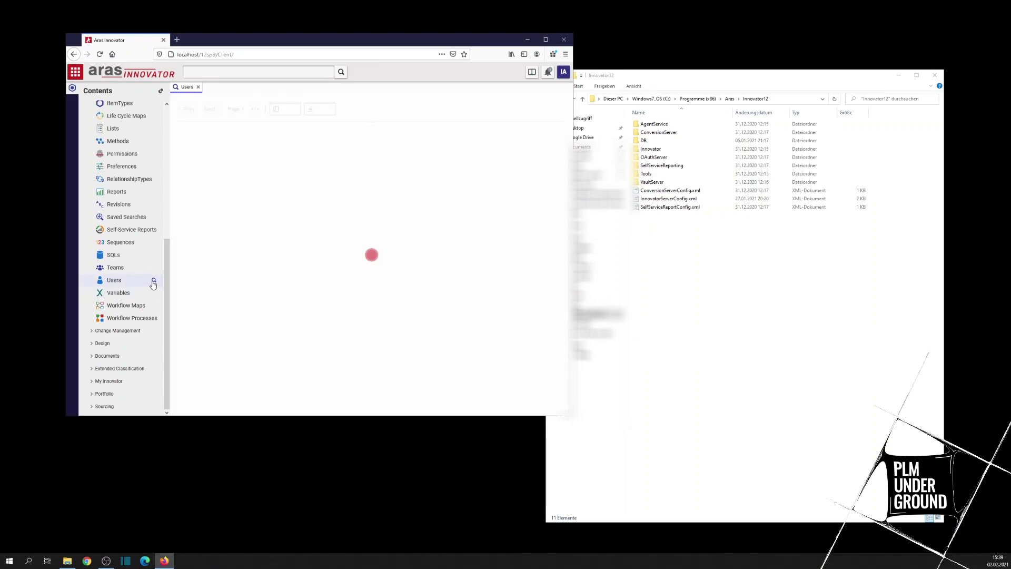
Step: Reload Users so the grid lists admin, authadmin, esadmin, root and vadmin
click(112, 280)
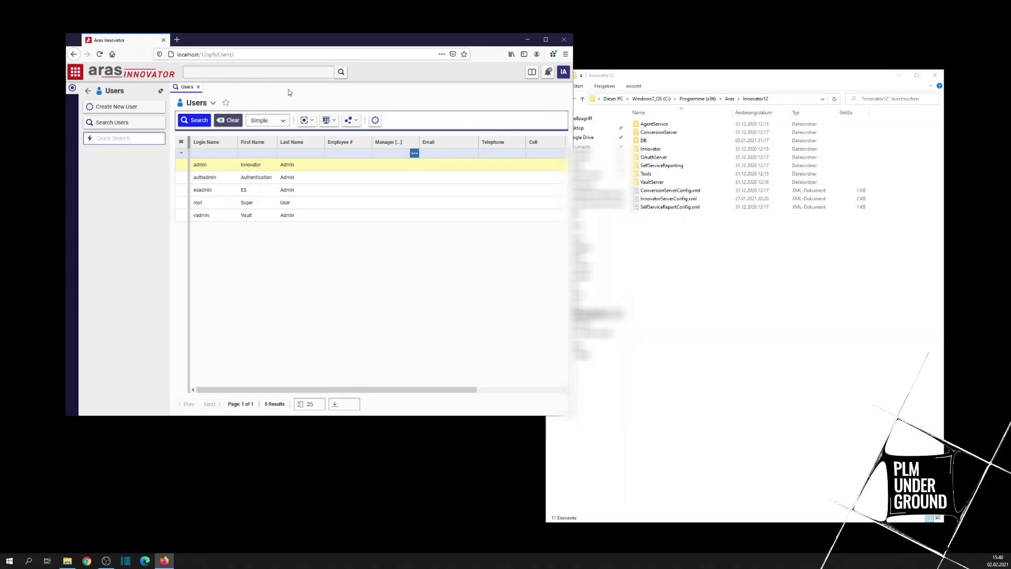
click(245, 74)
text(123)
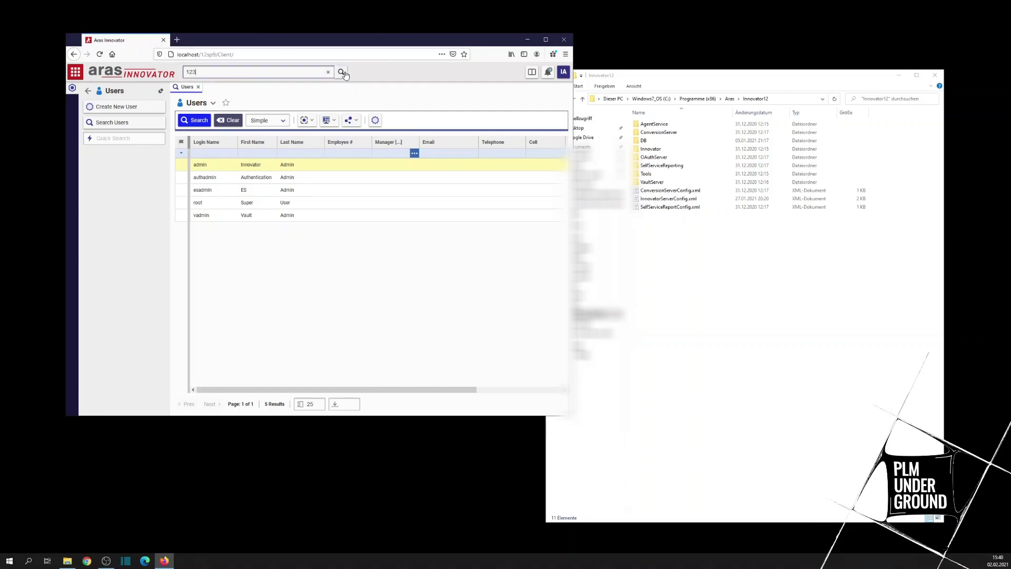
click(341, 72)
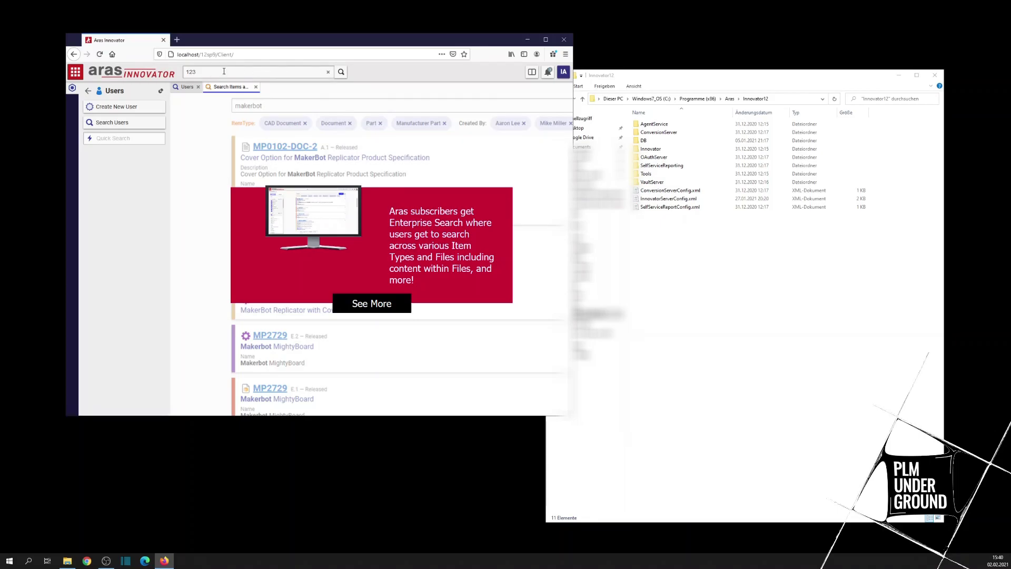
click(256, 86)
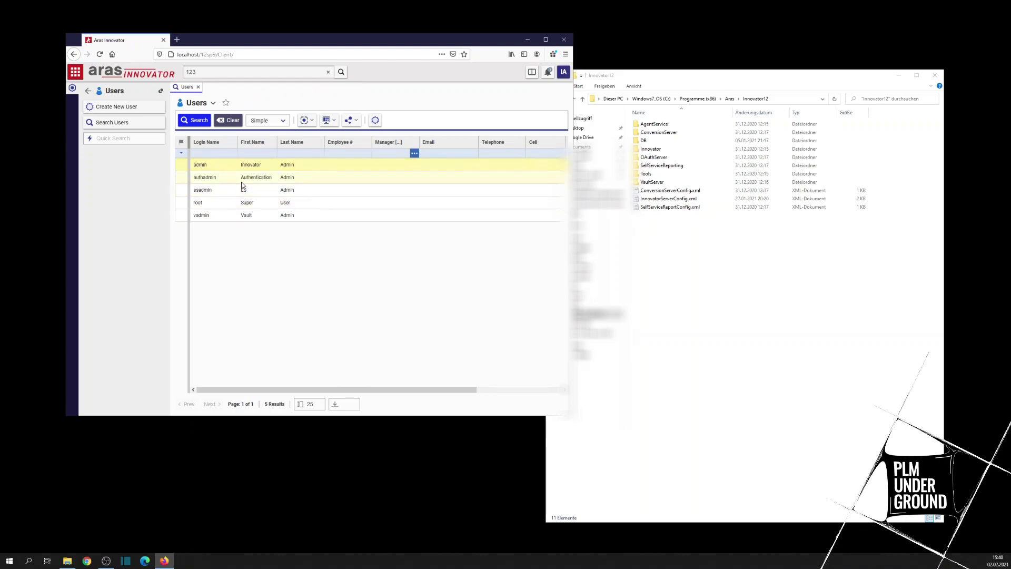
Step: Select the Innovator Admin (admin) row in the Users grid
click(259, 179)
click(228, 169)
Step: Open the Innovator Admin user record in its own tab
double_click(224, 166)
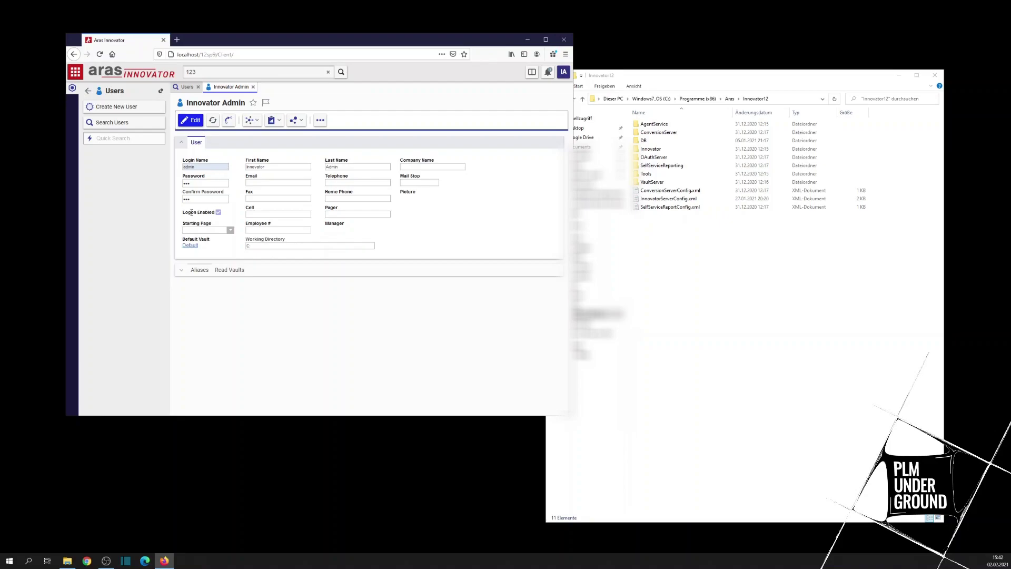
drag(191, 212, 223, 216)
click(216, 214)
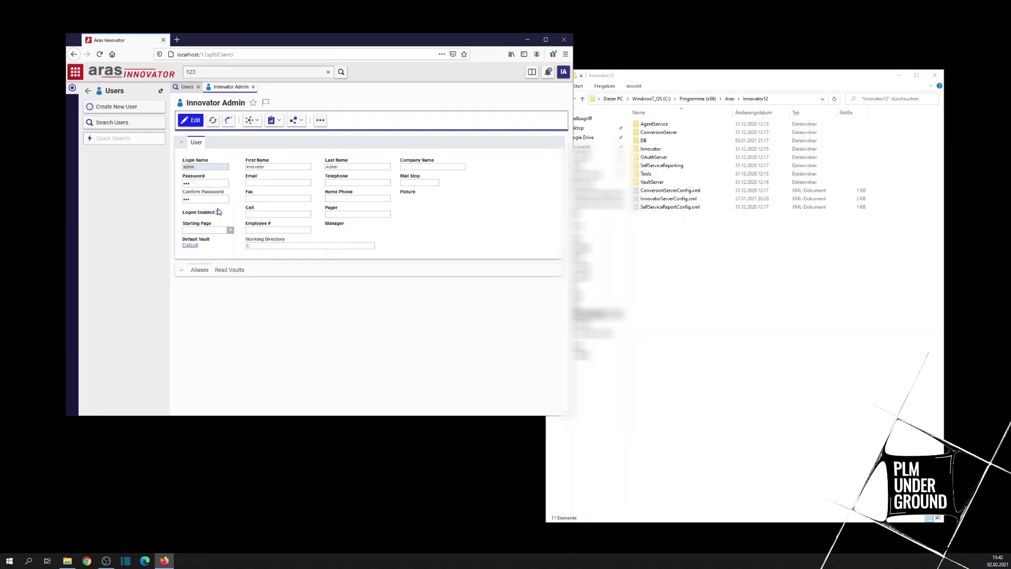
Step: Open the ES Admin record from the Users list, then return to Innovator Admin's tab
click(188, 88)
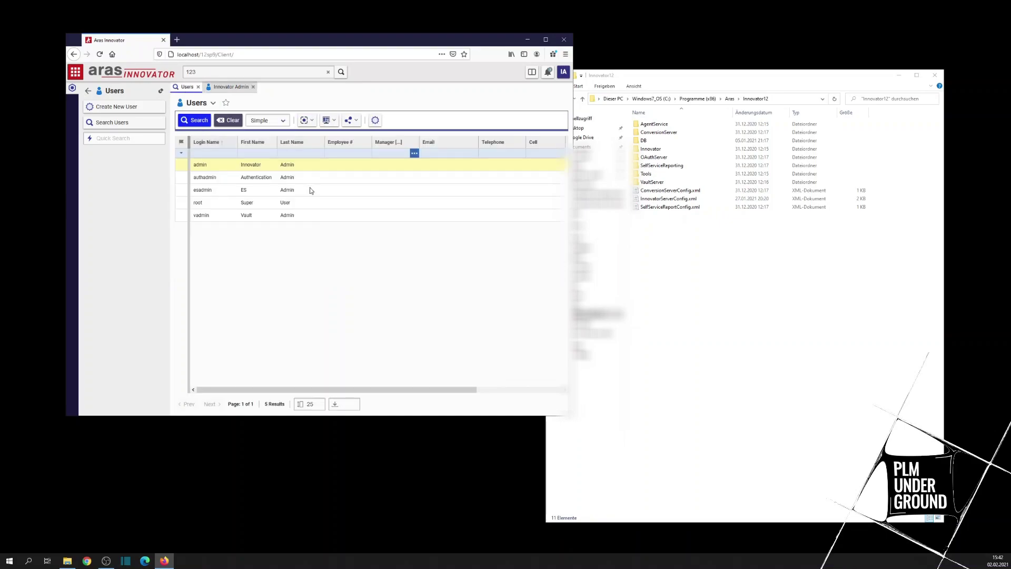
double_click(248, 193)
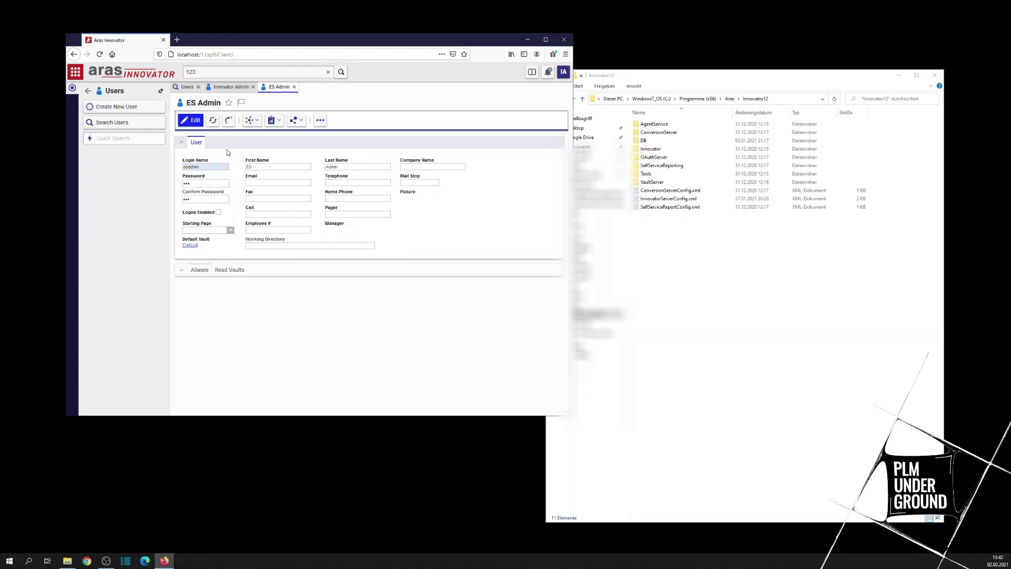
click(234, 87)
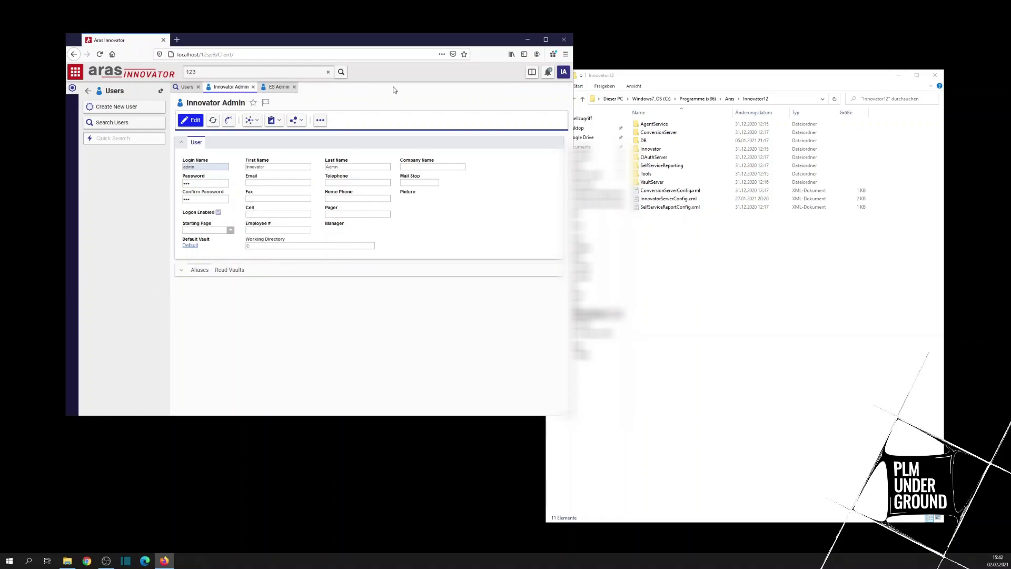
Step: Edit Innovator Admin, enter a new password in Password and Confirm Password, and save
click(184, 121)
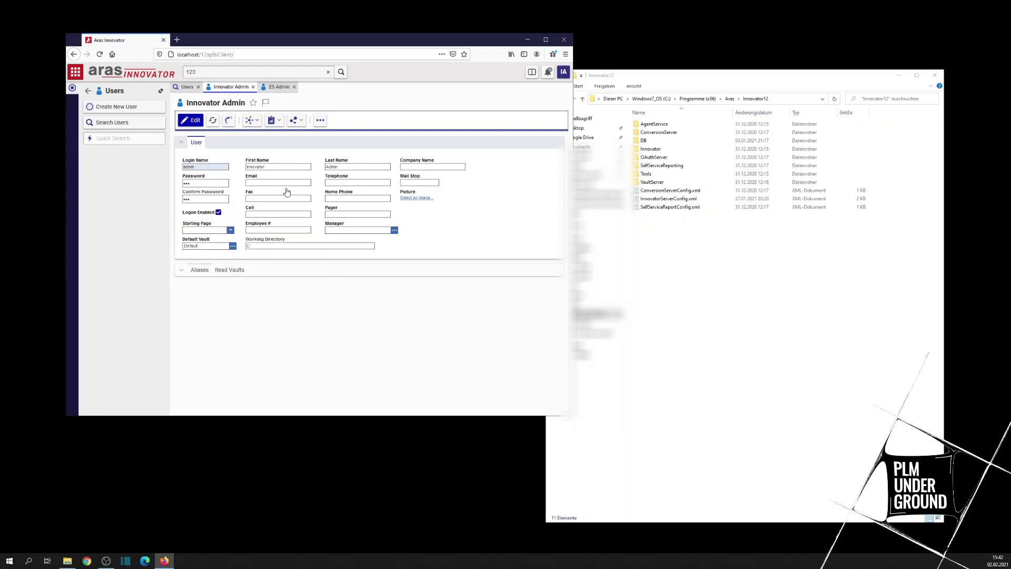
double_click(185, 183)
key(BackSpace)
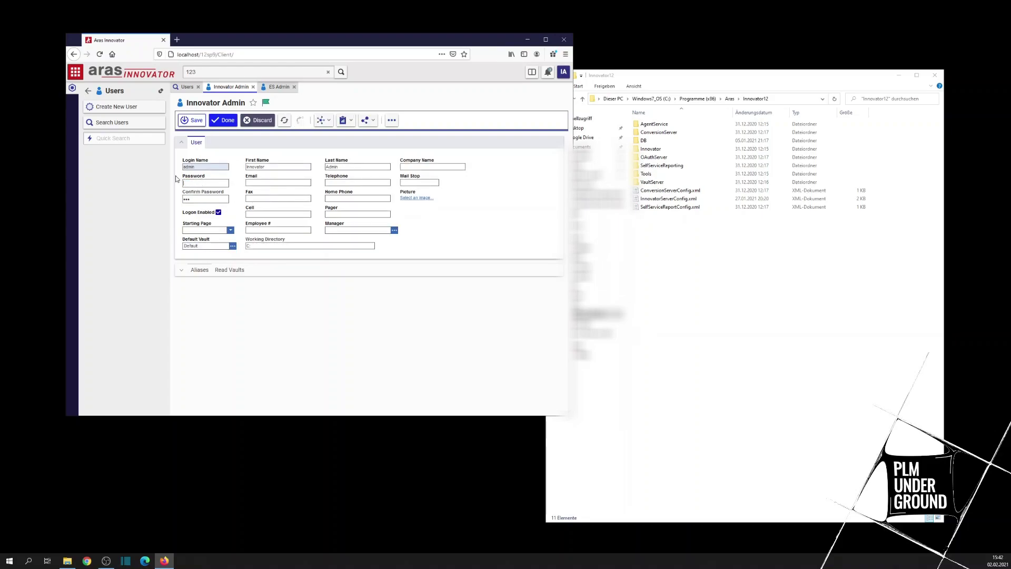
text(inno)
key(ctrl+a)
key(BackSpace)
text(innovator)
key(Tab)
text(innovator)
click(190, 125)
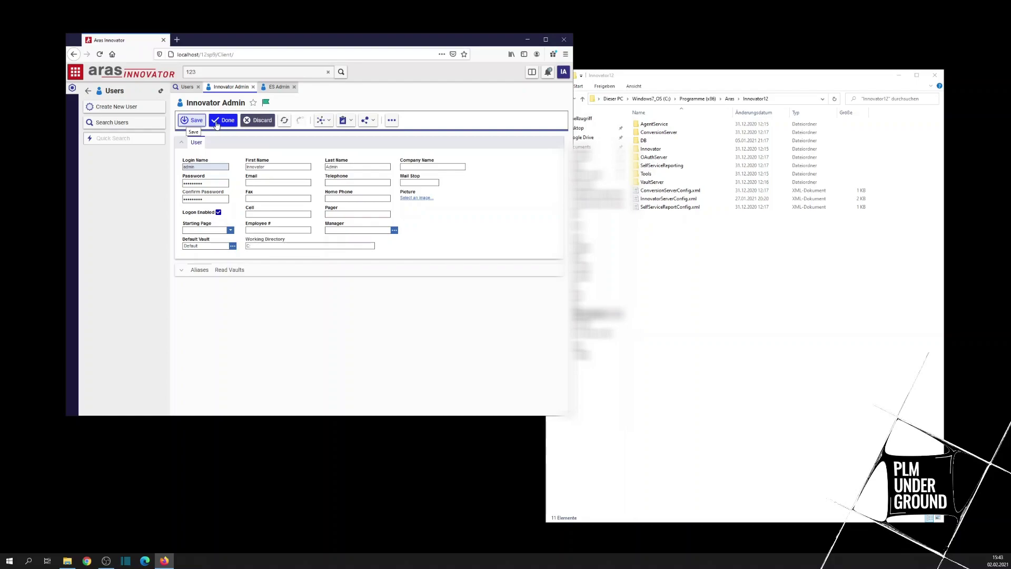
click(206, 119)
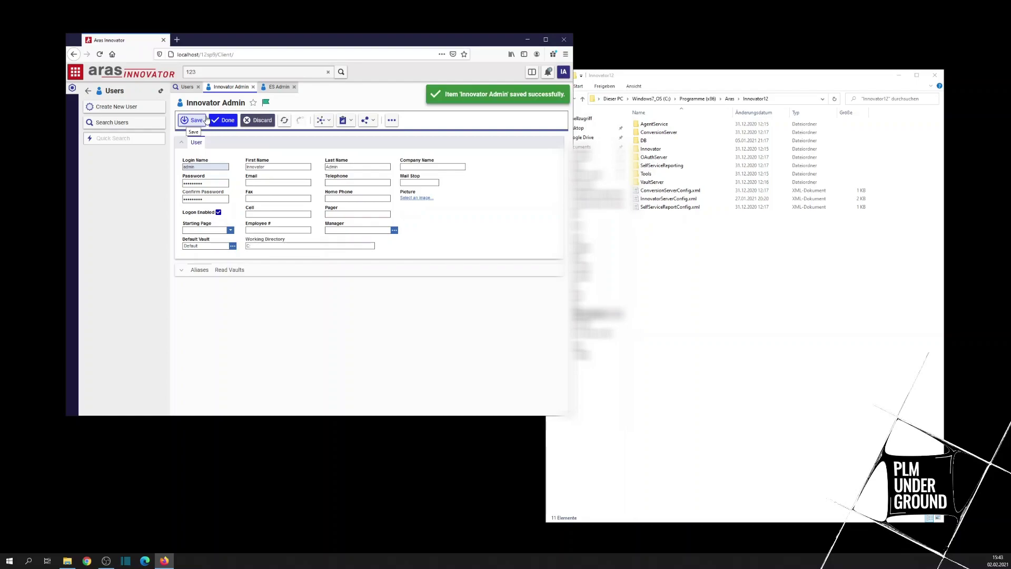
Step: Finish editing Innovator Admin with Done, closing its tab and returning to the five-user list
click(223, 119)
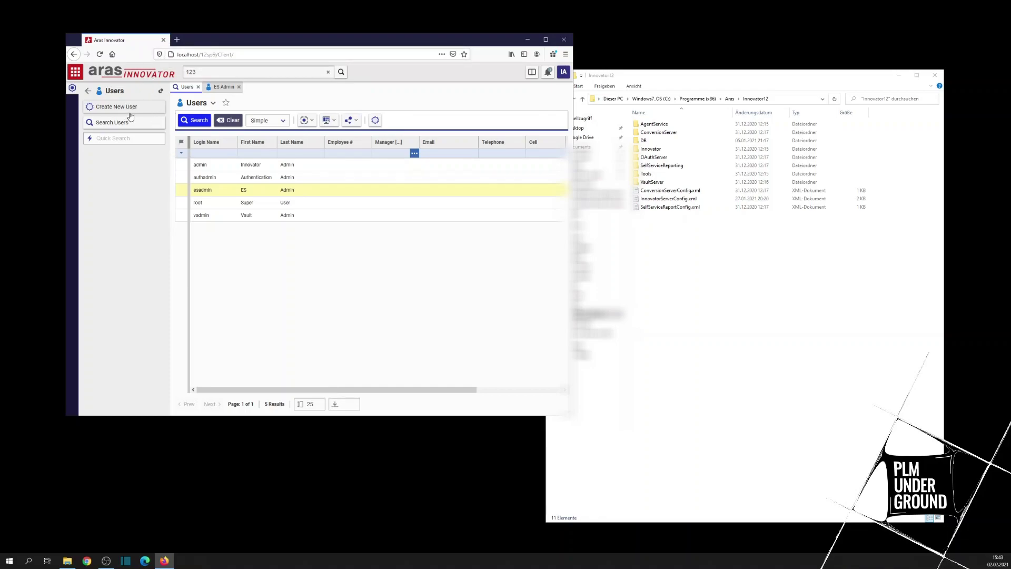
Step: Create a new user with first name, login name and password, and enable logon
click(324, 119)
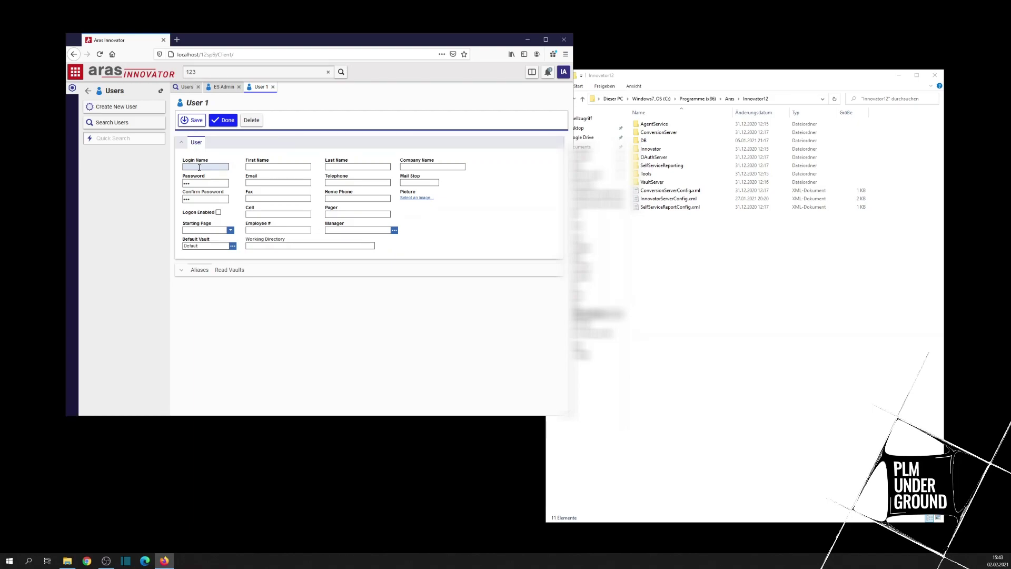
click(251, 167)
click(209, 166)
click(201, 182)
text(11234)
click(218, 213)
Step: Dismiss the password mismatch errors, correct the confirmation password, and save the user
click(196, 121)
click(456, 274)
click(195, 120)
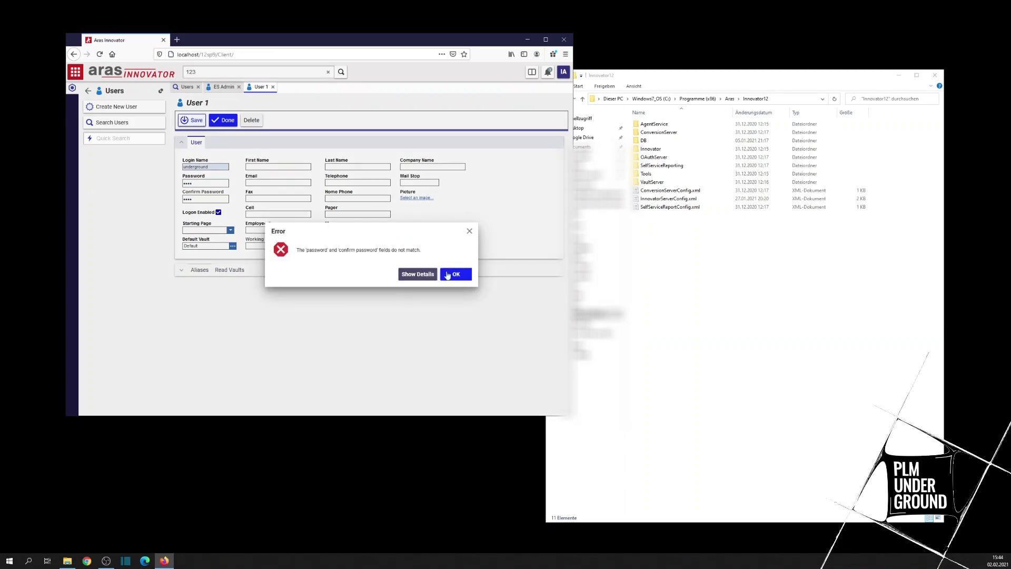
click(457, 275)
key(BackSpace)
key(BackSpace)
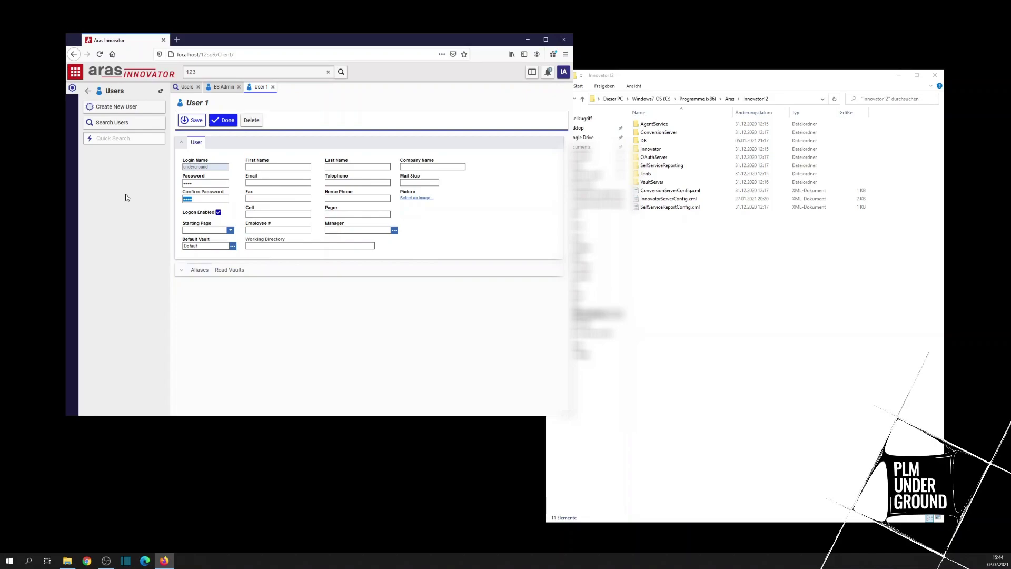
click(192, 124)
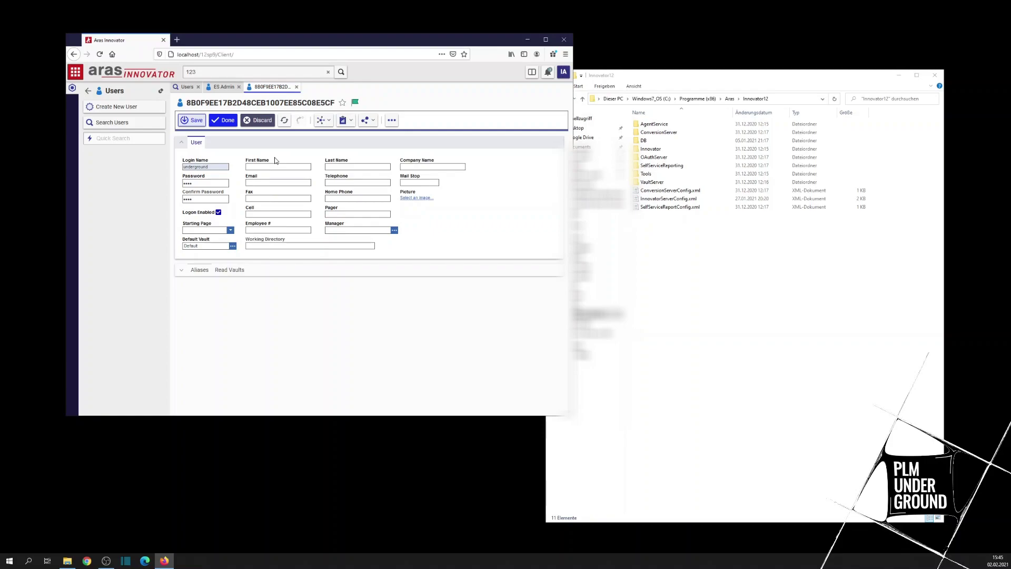
Step: Finish editing the newly saved user record with Done
click(224, 120)
Step: Complete the first name as 'Under' and save the user
text(er)
click(333, 164)
click(192, 121)
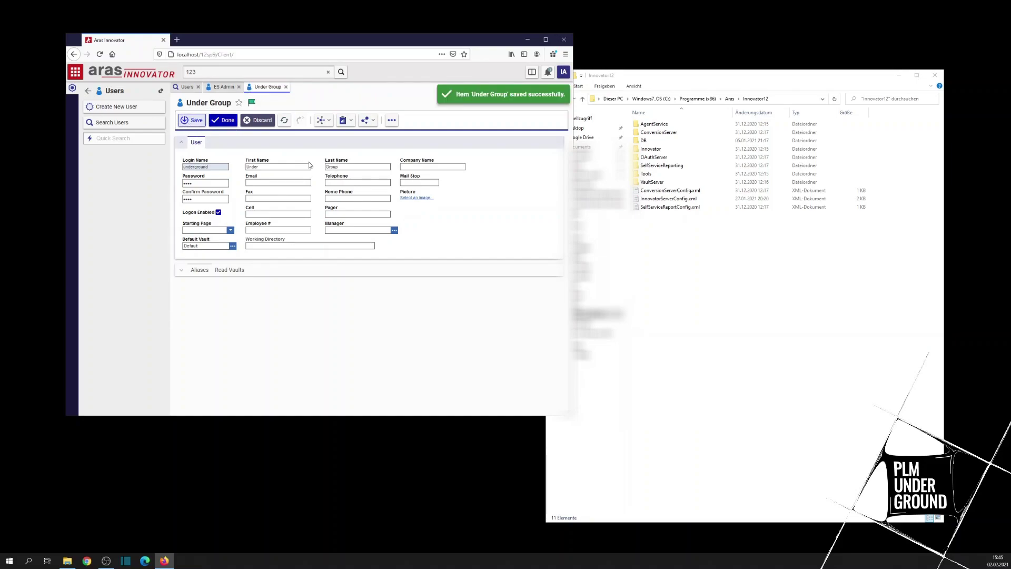
Step: Correct the last name from 'Group' to 'Ground', save, and finish editing
key(Tab)
key(End)
key(BackSpace)
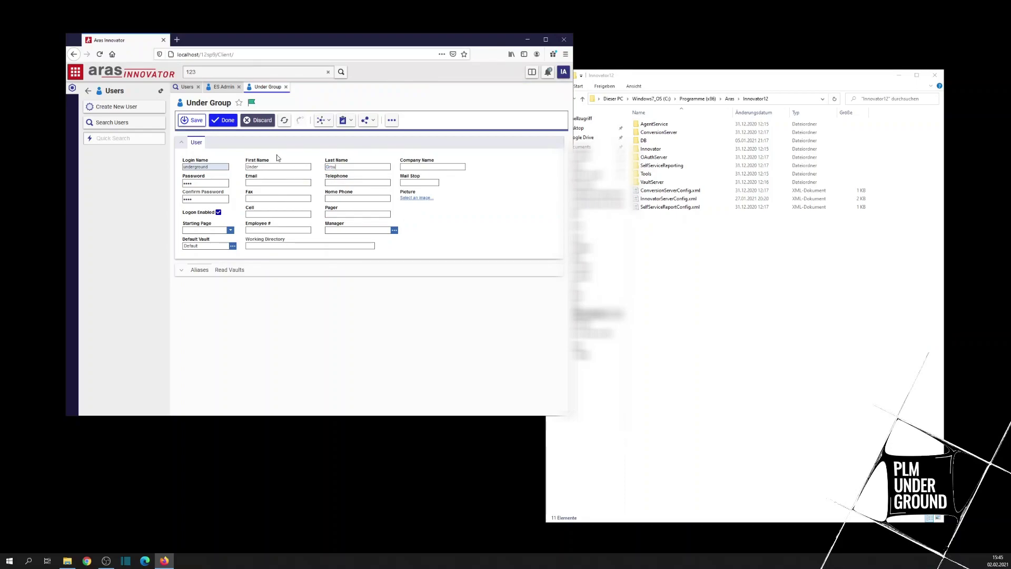
click(193, 121)
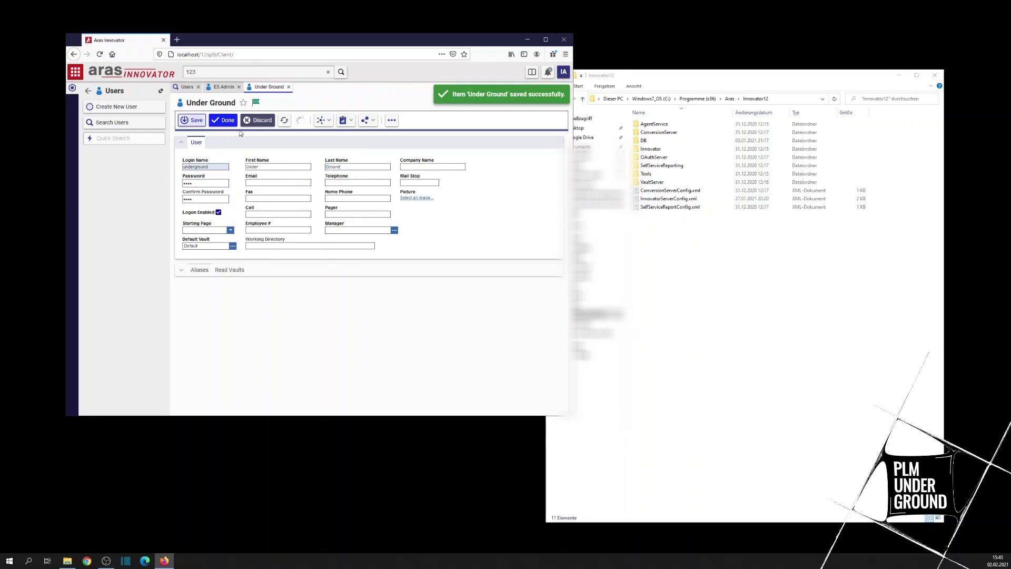
click(226, 121)
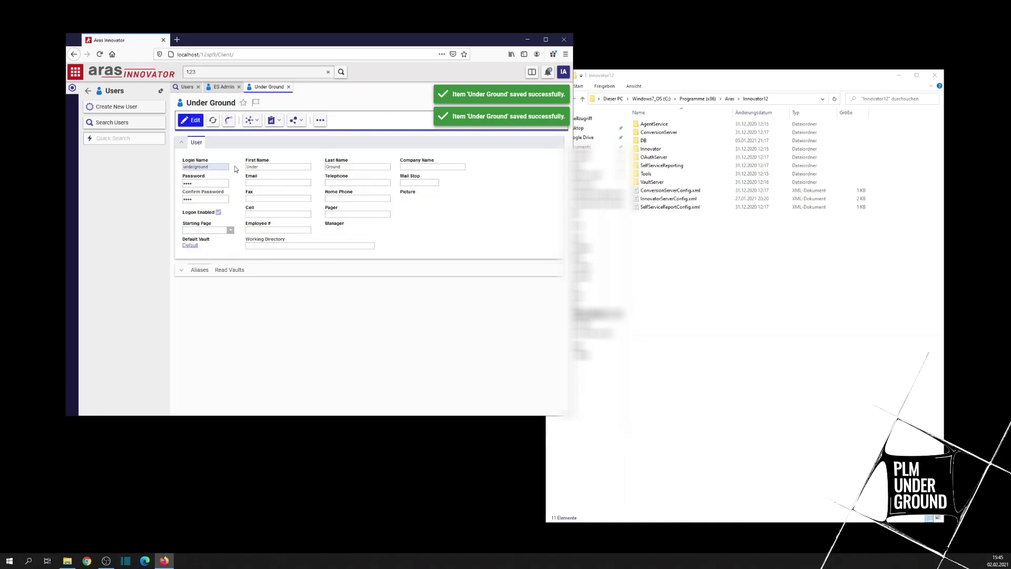
Step: Close the Under Ground tab, try an 'a*' Login Name filter, then clear it
click(288, 88)
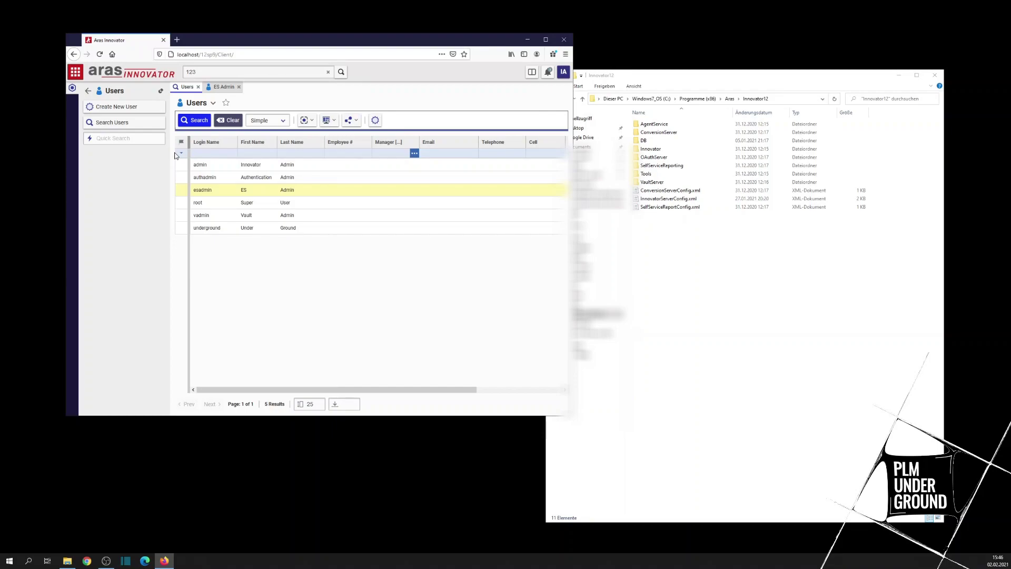
click(227, 154)
text(a*)
key(Return)
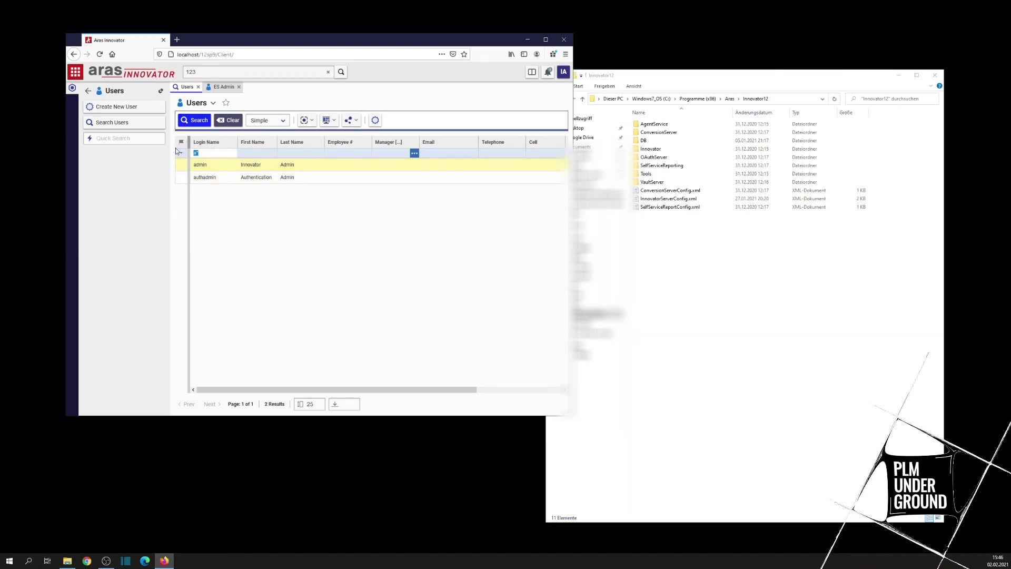
key(BackSpace)
key(Return)
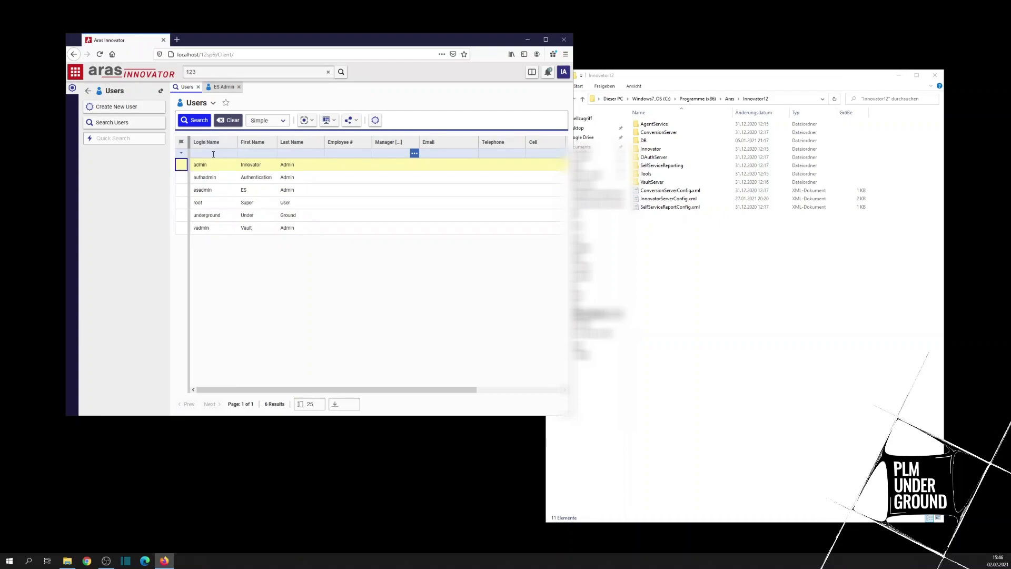
Step: Filter Login Name by 'admin' and '*min*', then narrow the Login Name column
click(212, 153)
text(n)
key(Return)
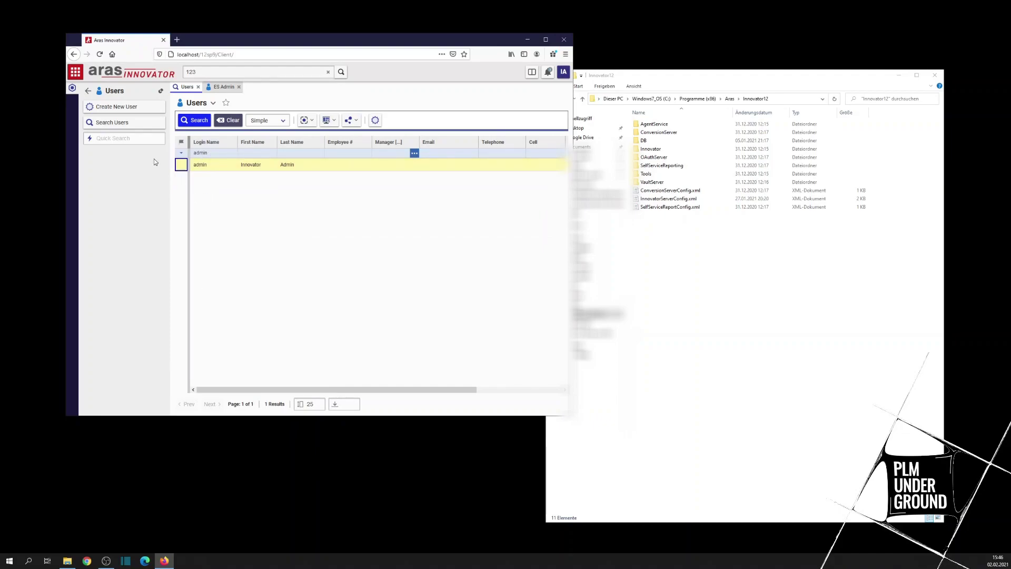
click(220, 153)
key(BackSpace)
text(*min*)
key(Return)
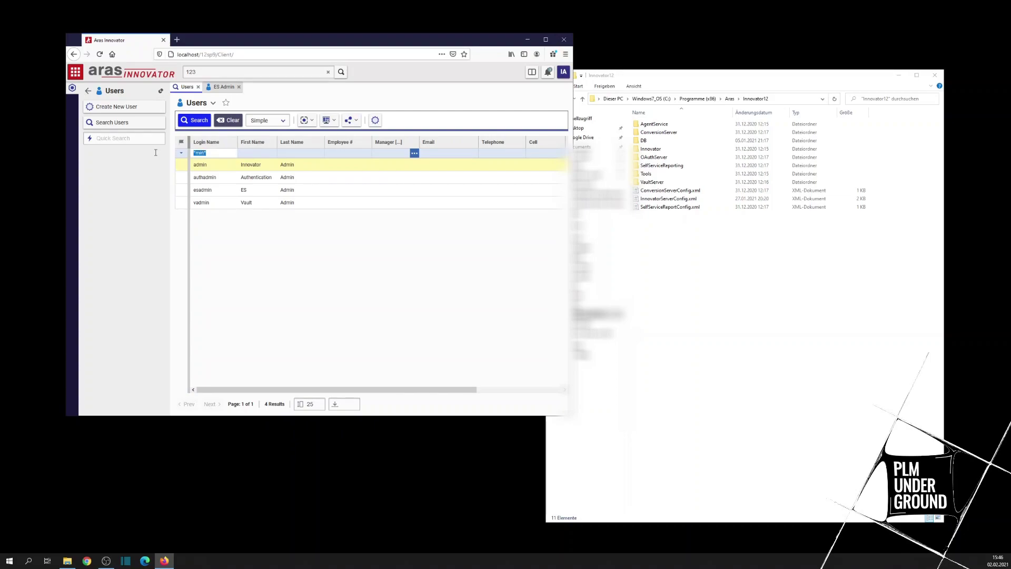
key(BackSpace)
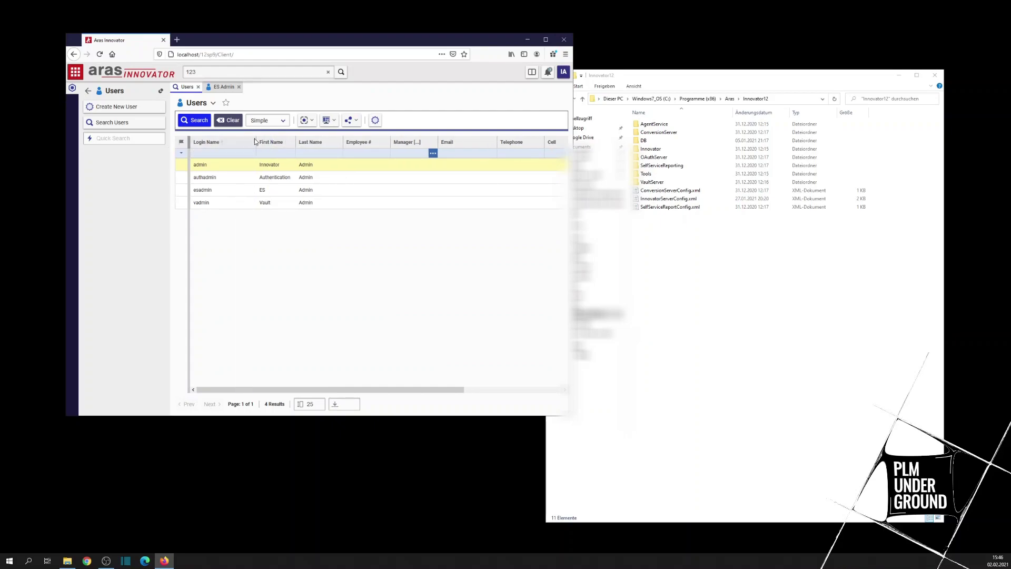
drag(256, 142, 236, 143)
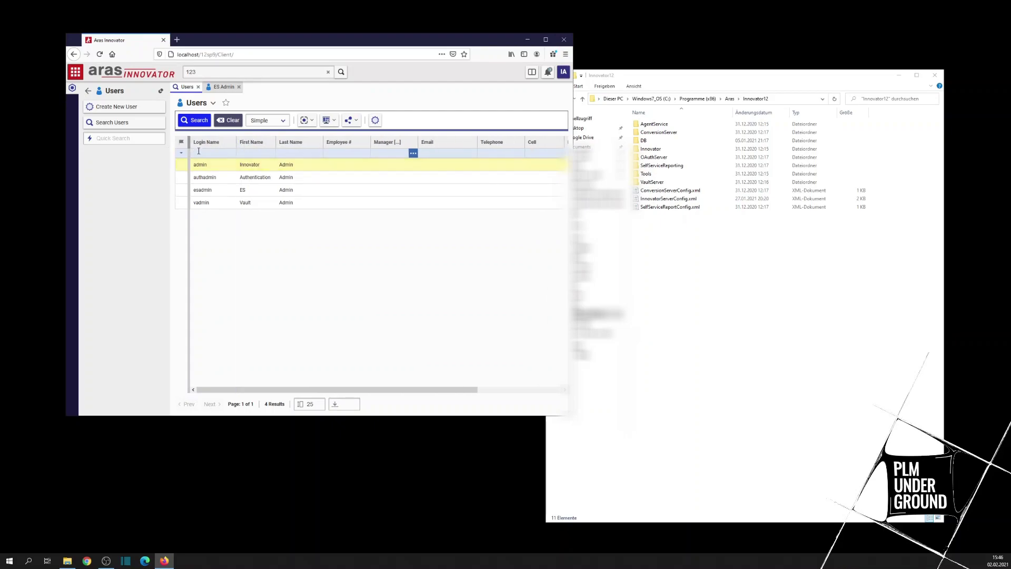
Step: Close the Users search and the ES Admin user form tabs
click(199, 88)
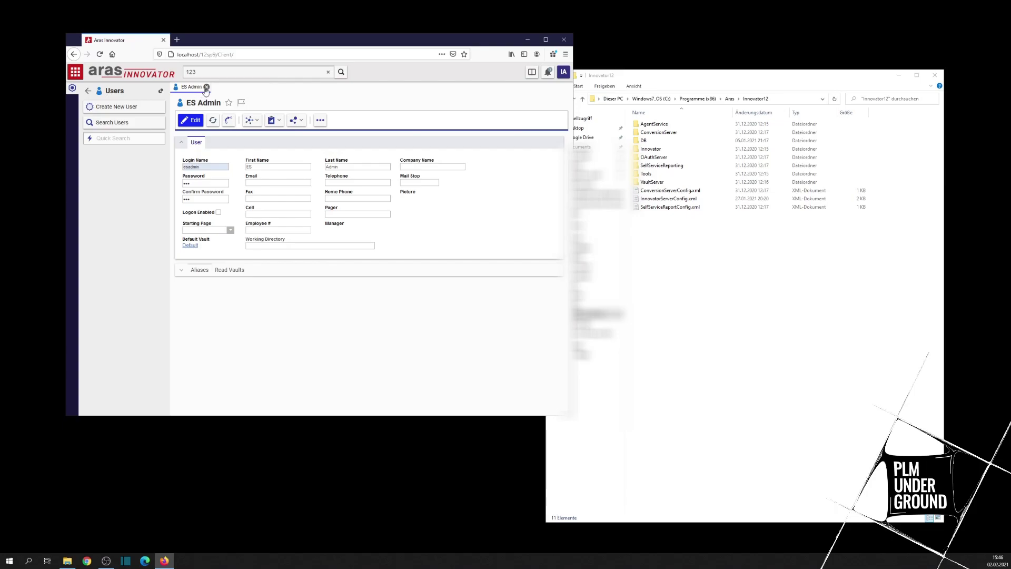
click(205, 86)
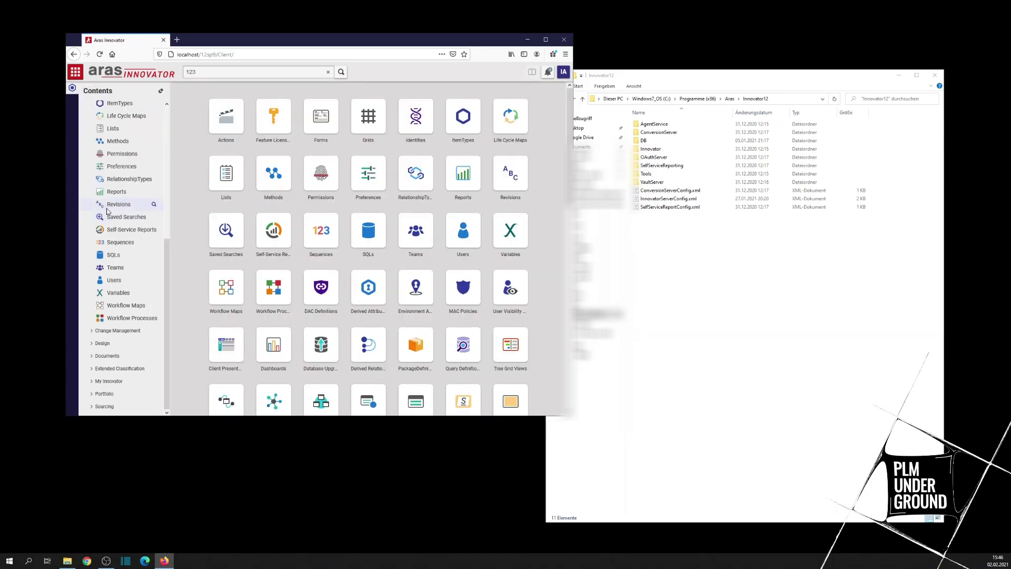
scroll(107, 211, up, 8)
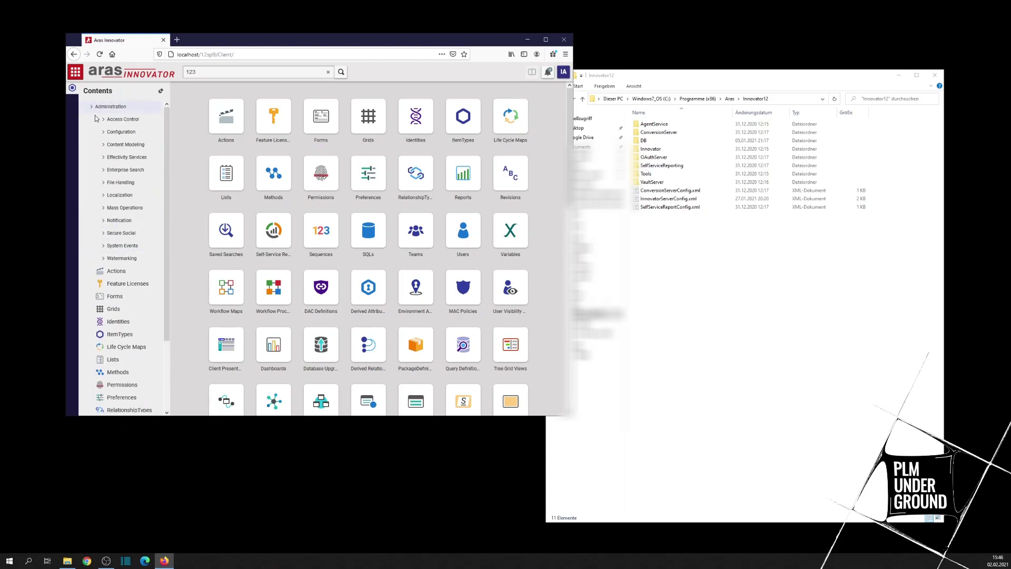
Step: Collapse Administration, expand Design and open a search of all Parts
click(93, 107)
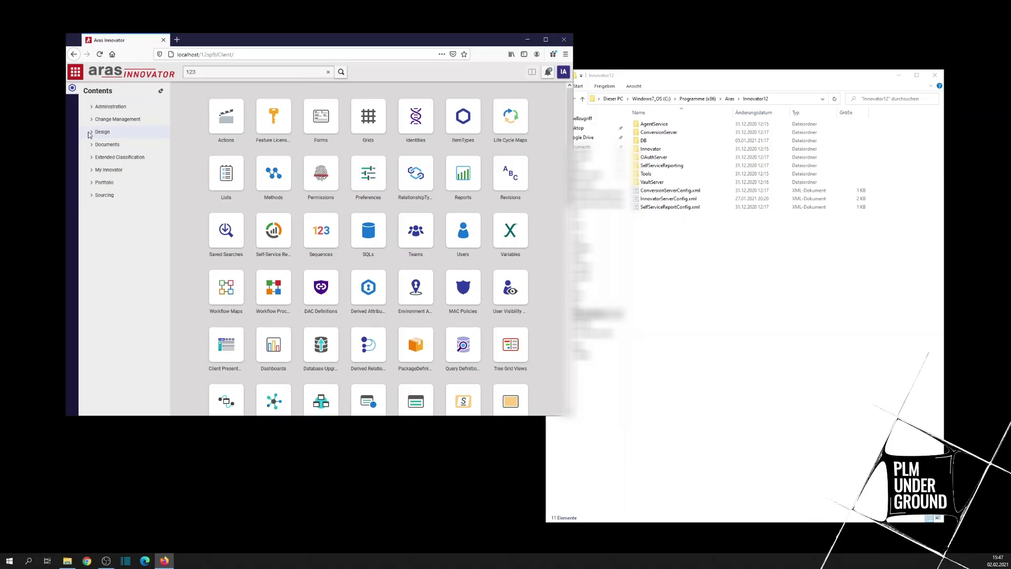
click(92, 132)
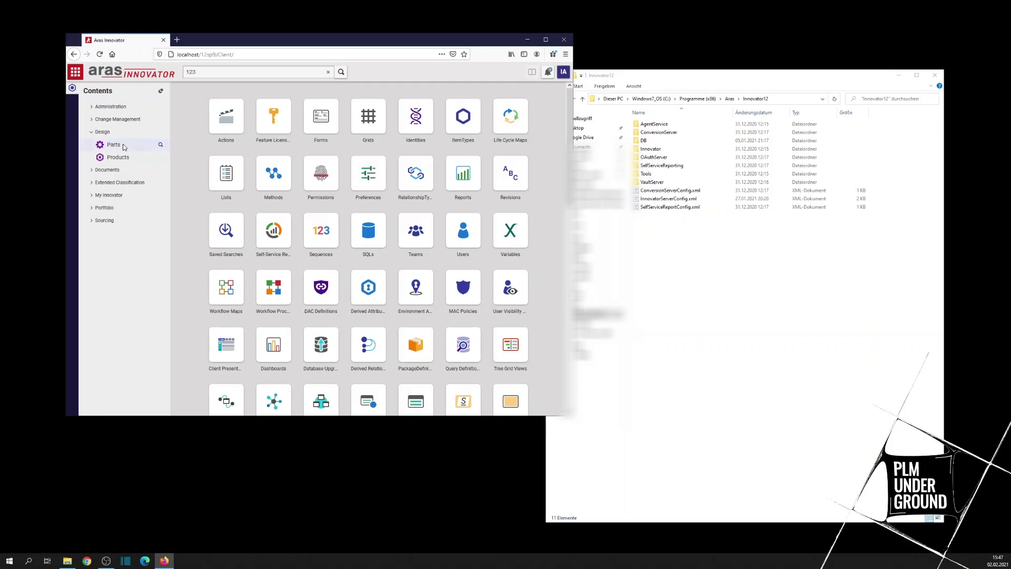
click(161, 146)
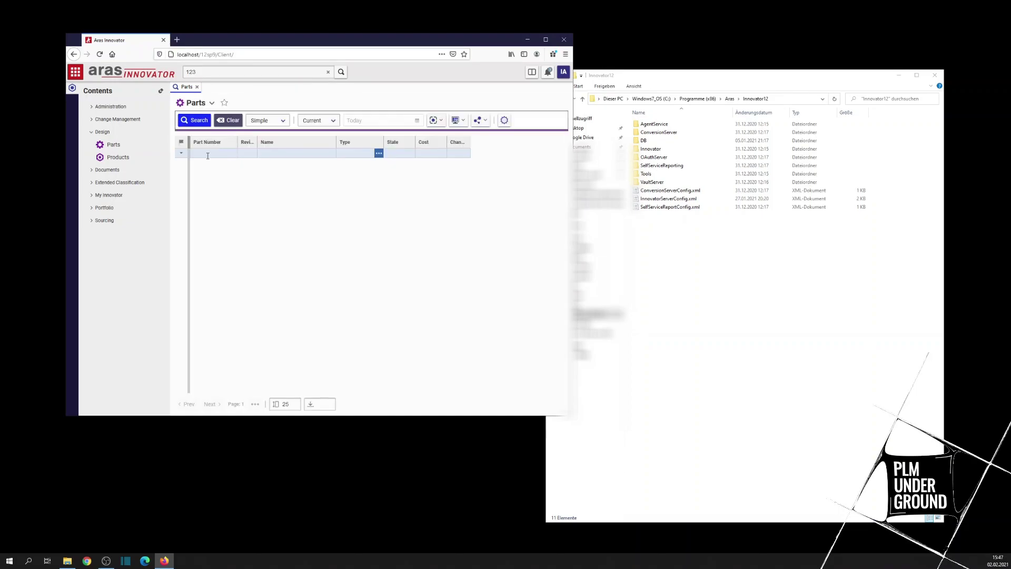
Step: Run the Part Number search, which finds no parts, and show the Parts task panel
click(208, 154)
key(Return)
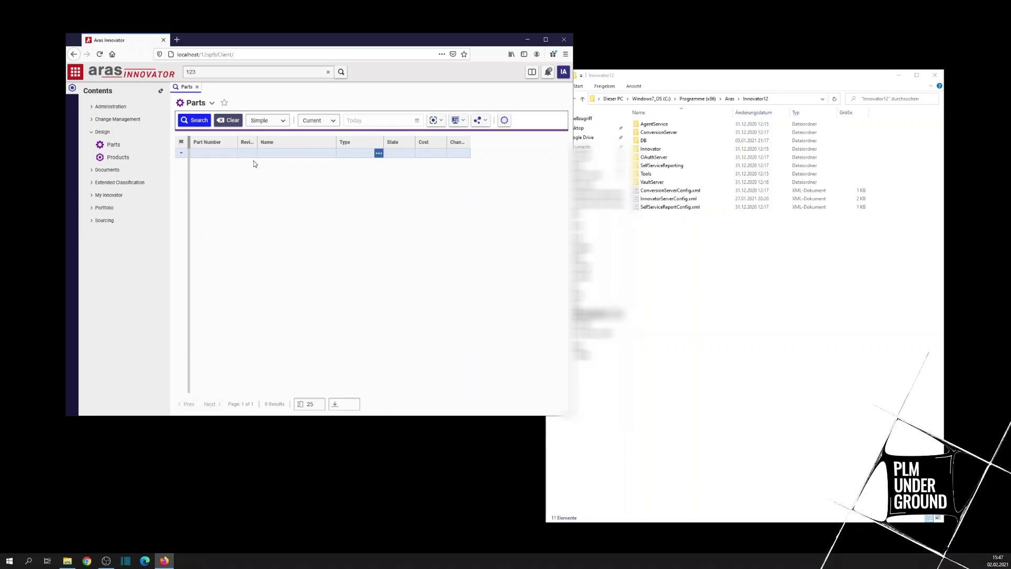
mouse_move(141, 154)
right_click(121, 147)
click(114, 147)
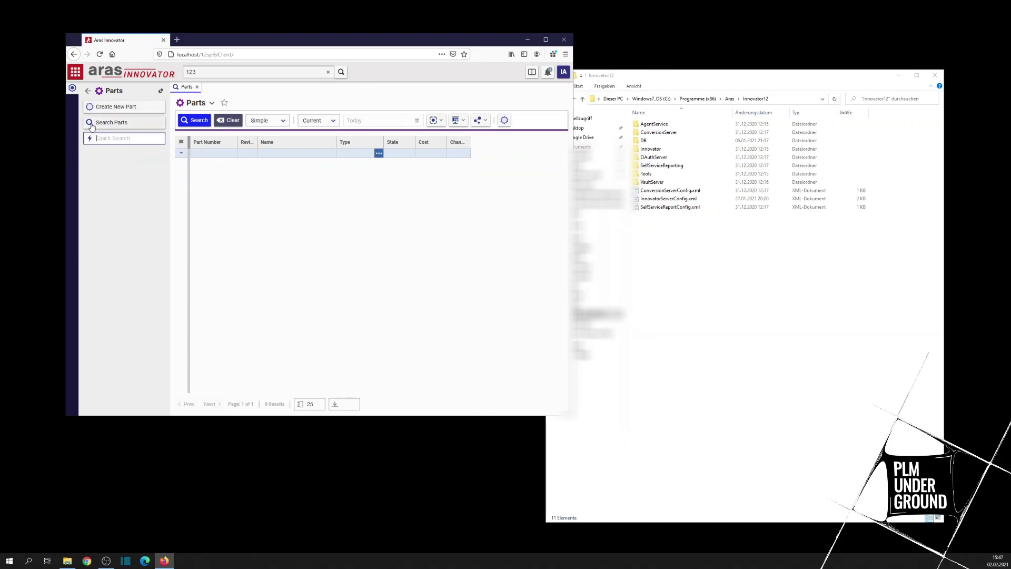
Step: Create part number 12345 named 'Screw' and save it with Done
click(119, 112)
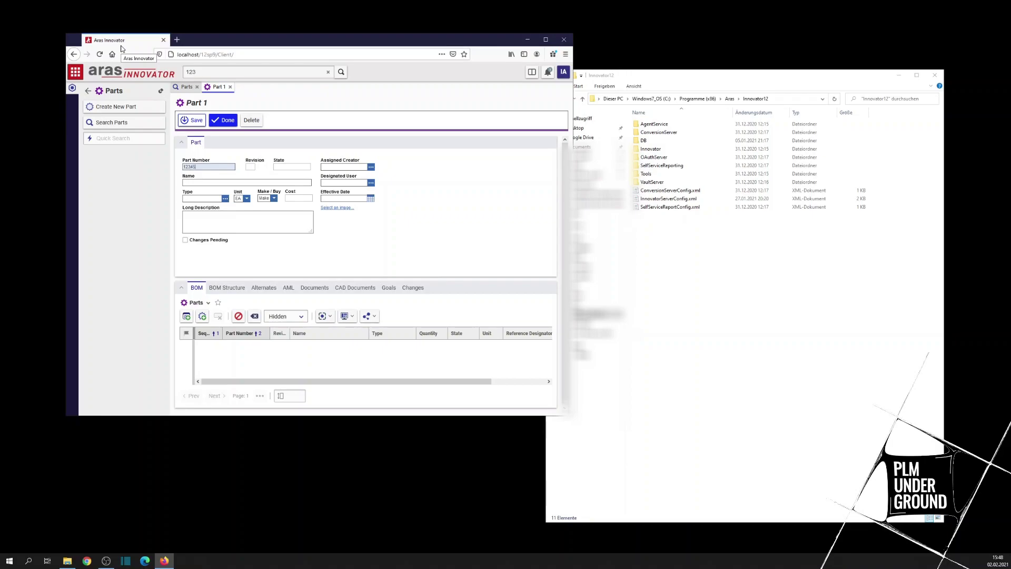
text(5)
text(Screw)
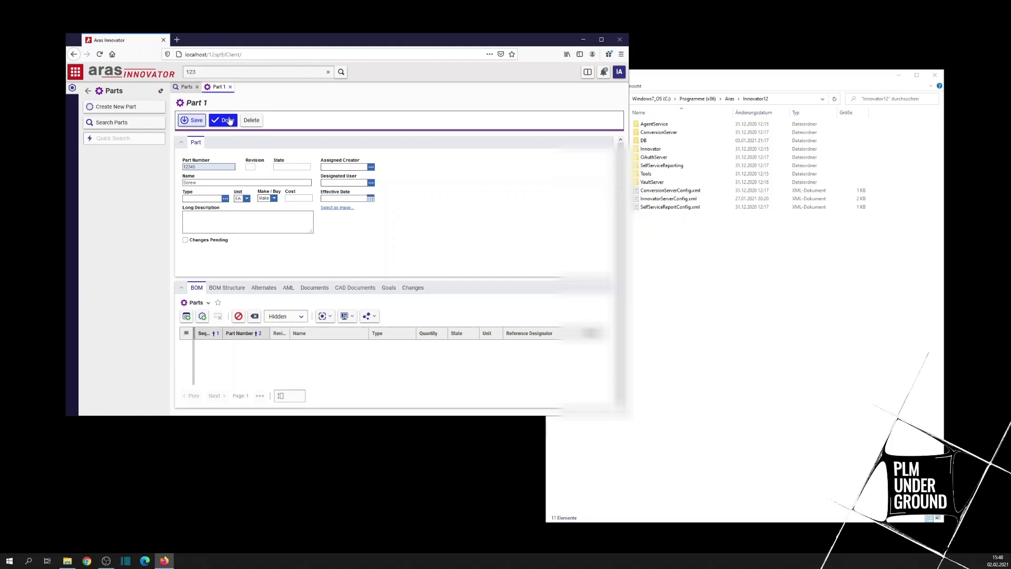
click(229, 121)
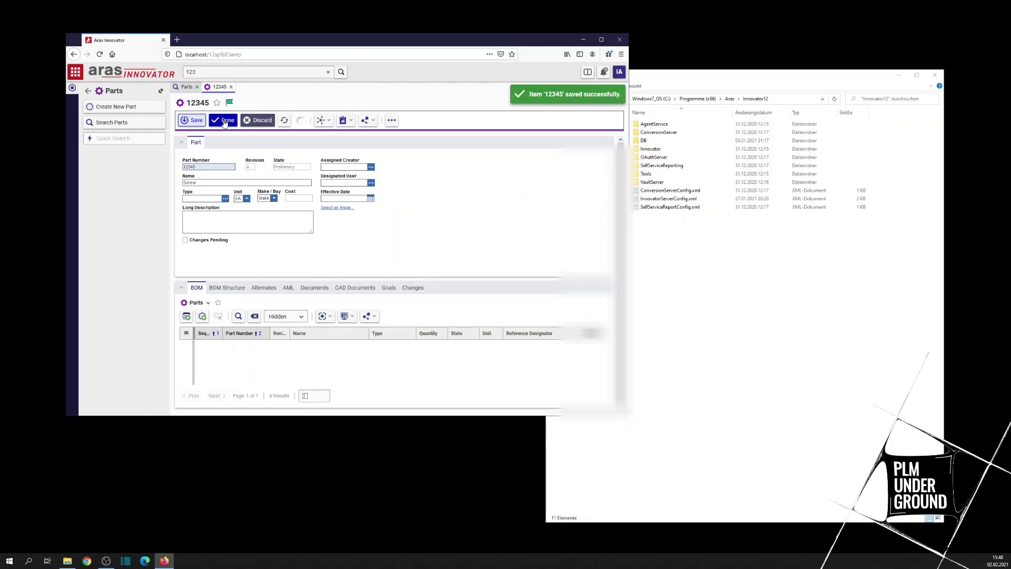